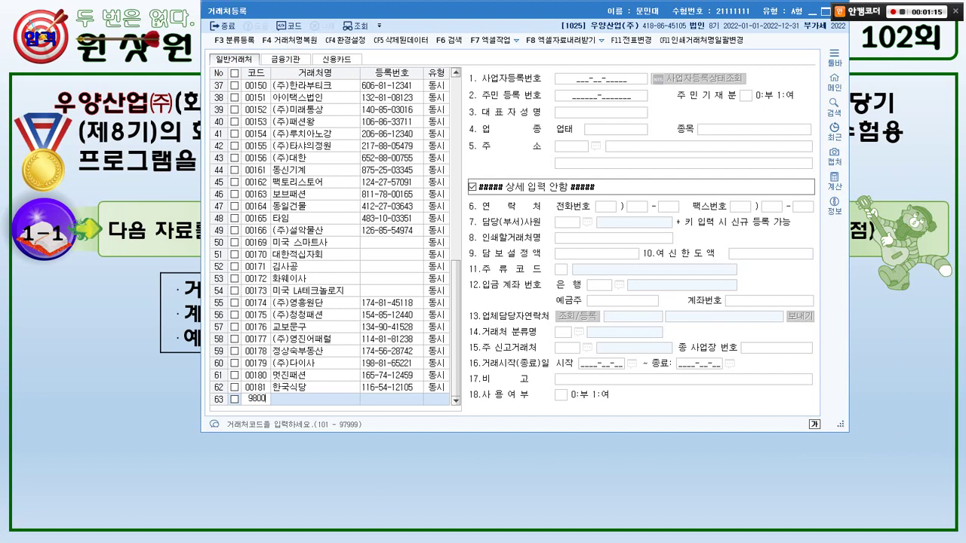
- Submit customer code 98006 and dismiss the code-range warning
{"action": "type", "text": "6"}
{"action": "key", "text": "Return"}
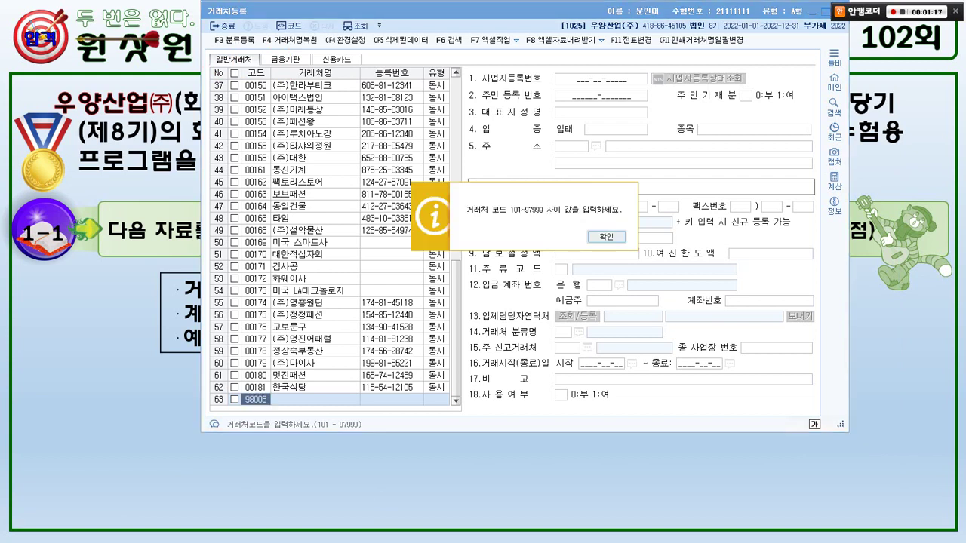
{"action": "mouse_move", "coordinate": [609, 274]}
{"action": "left_mouse_down"}
{"action": "mouse_move", "coordinate": [551, 281]}
{"action": "mouse_move", "coordinate": [573, 176]}
{"action": "mouse_move", "coordinate": [591, 307]}
{"action": "left_mouse_up"}
{"action": "key", "text": "Escape"}
{"action": "left_click", "coordinate": [606, 237]}
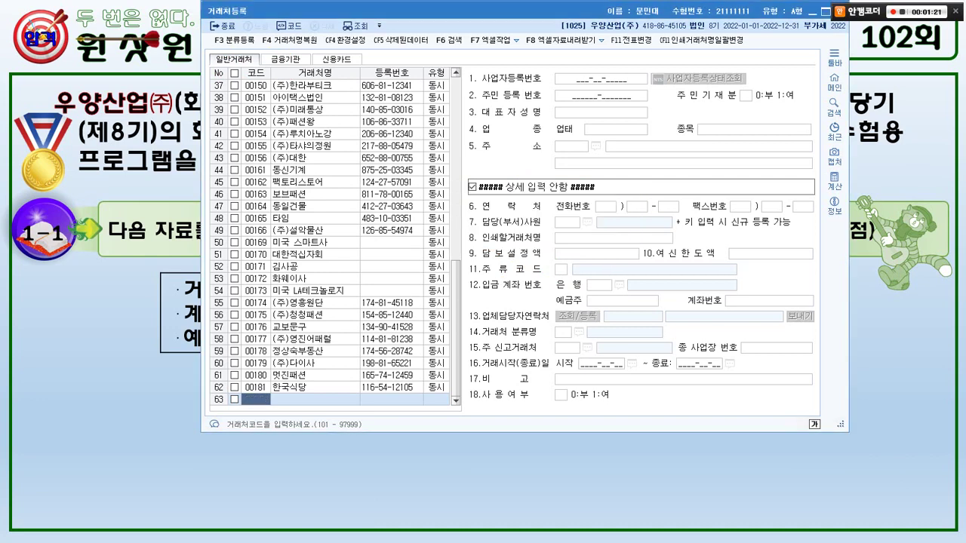
- On the 금융기관 tab, add a bank row with code 98006 named 하나은행
{"action": "left_click", "coordinate": [285, 60]}
{"action": "key", "text": "alt+Tab"}
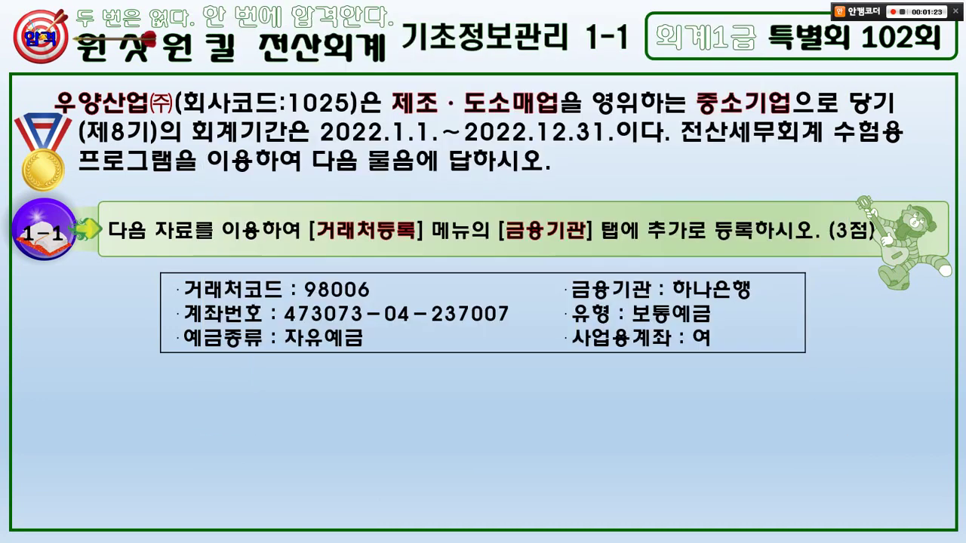
{"action": "key", "text": "alt+Tab"}
{"action": "type", "text": "98006"}
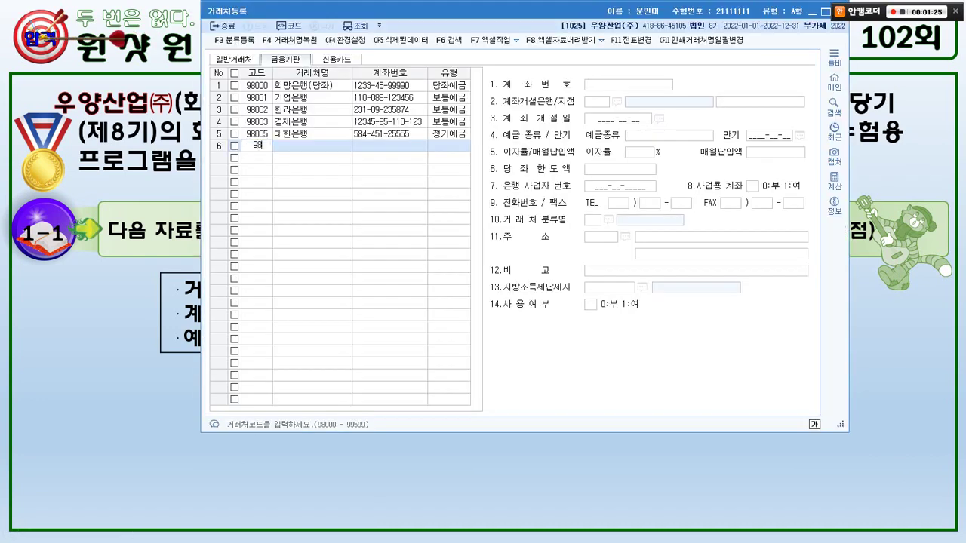
{"action": "key", "text": "Return"}
{"action": "key", "text": "alt+Tab"}
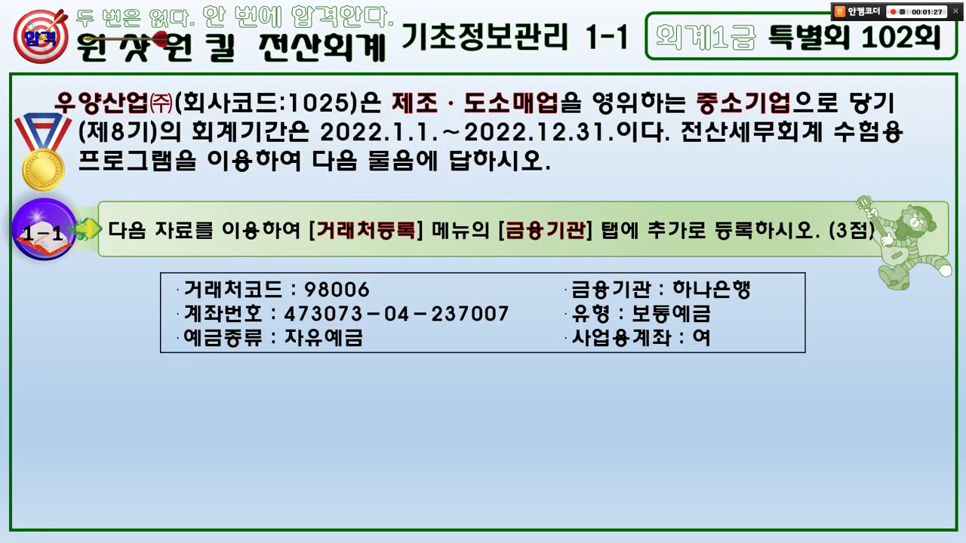
{"action": "key", "text": "alt+Tab"}
{"action": "type", "text": "하나은행"}
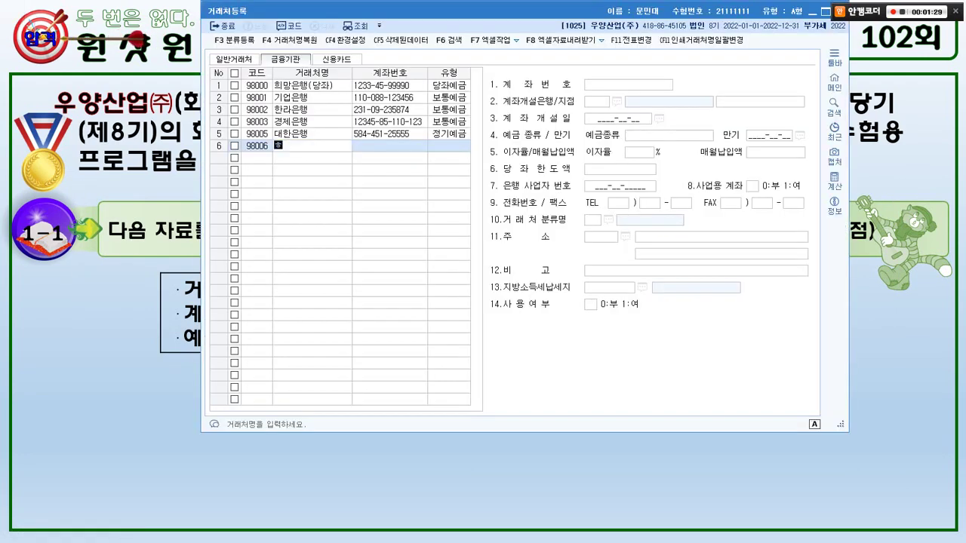
{"action": "key", "text": "Return"}
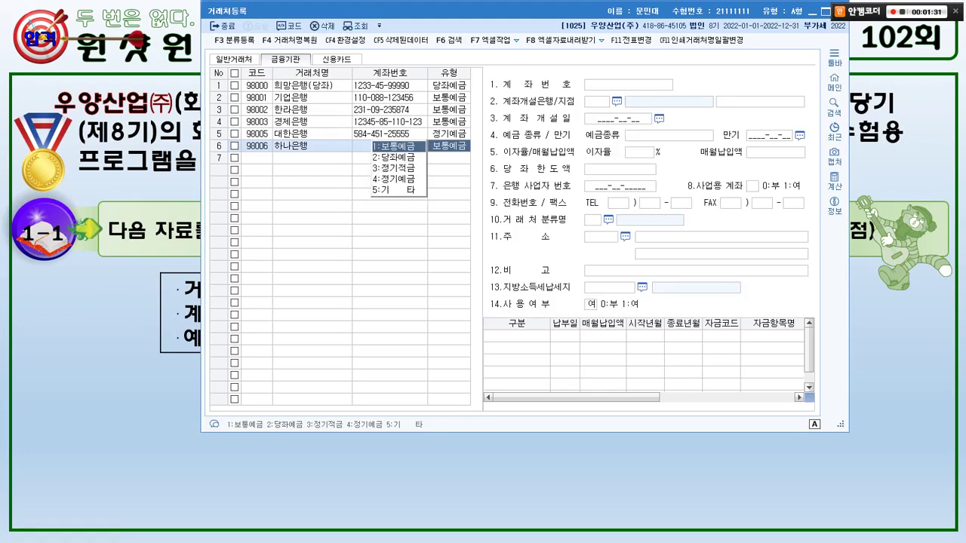
- Keep 보통예금 as the account type and enter the bank's account number in 계좌번호
{"action": "key", "text": "alt+Tab"}
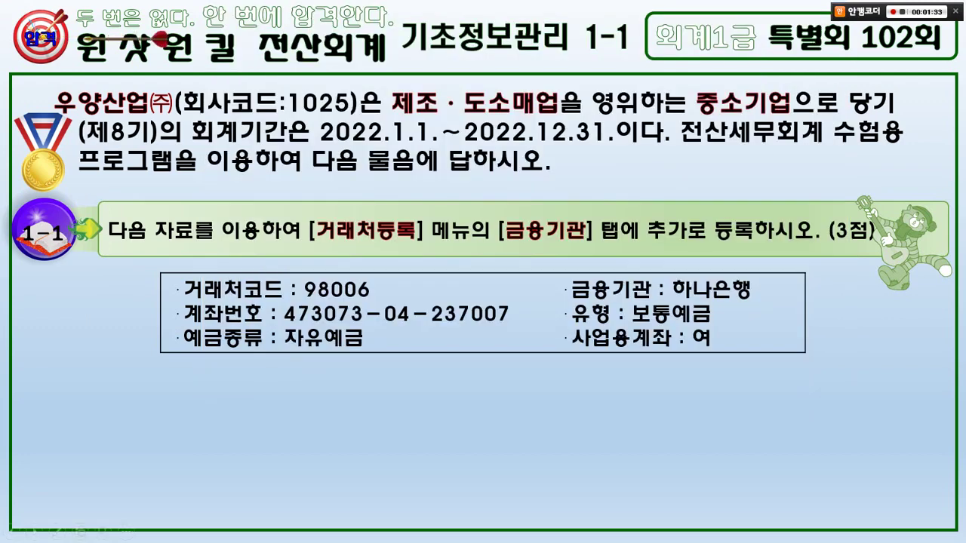
{"action": "key", "text": "alt+Tab"}
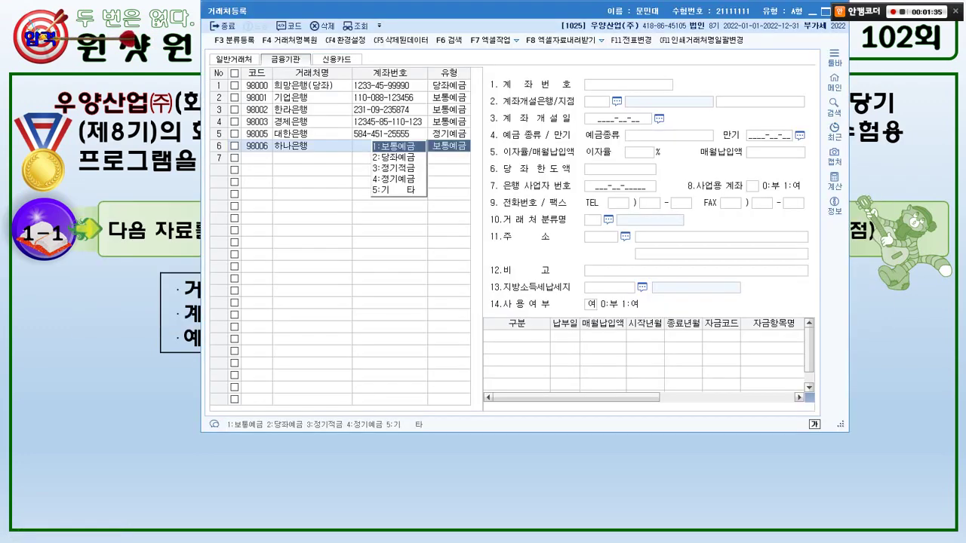
{"action": "key", "text": "Return"}
{"action": "left_click_drag", "start_coordinate": [468, 10], "coordinate": [398, 347]}
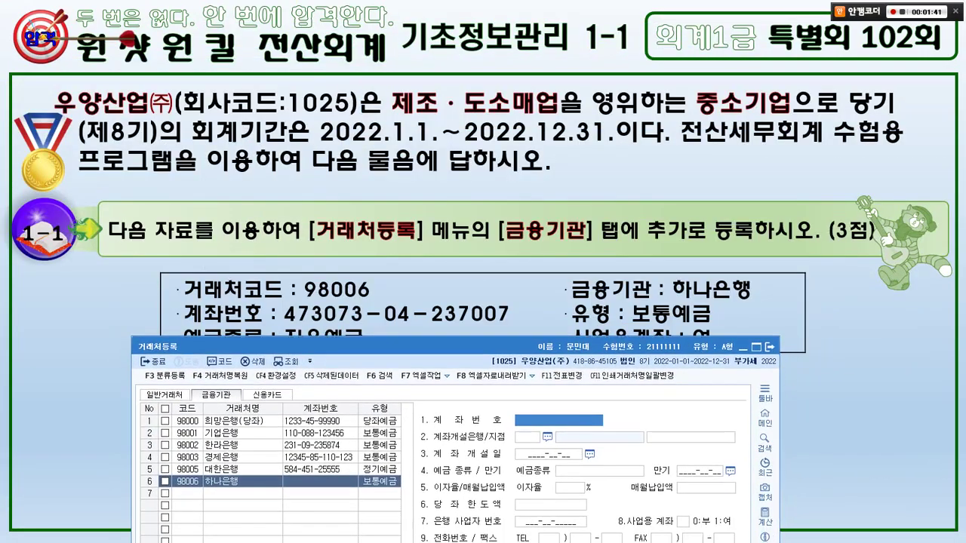
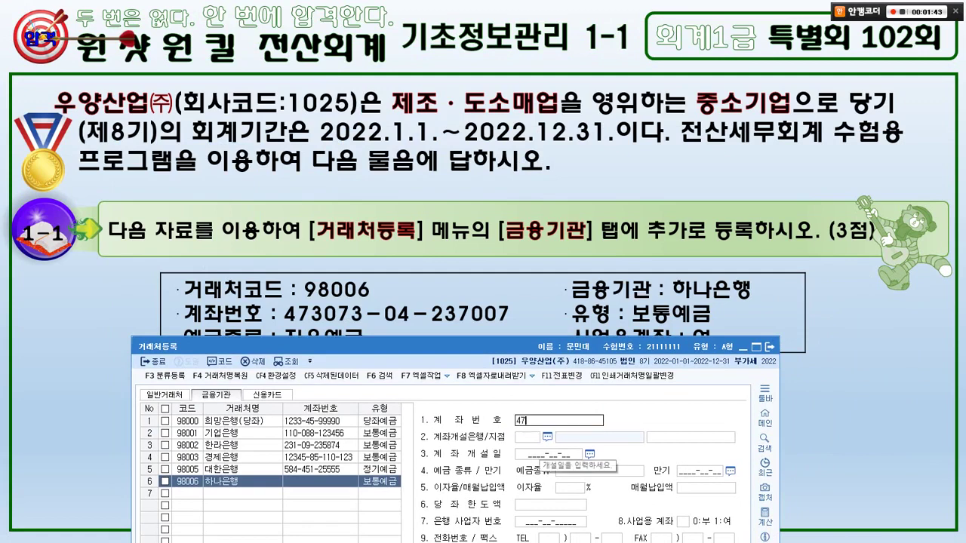
{"action": "key", "text": "Return"}
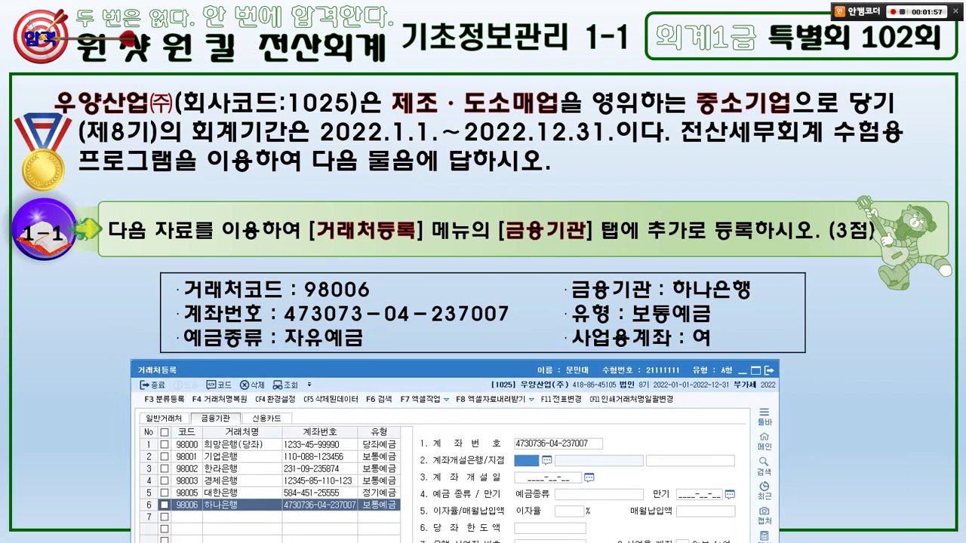
{"action": "mouse_move", "coordinate": [255, 305]}
{"action": "left_mouse_down"}
{"action": "mouse_move", "coordinate": [191, 285]}
{"action": "mouse_move", "coordinate": [261, 280]}
{"action": "mouse_move", "coordinate": [321, 252]}
{"action": "left_mouse_up"}
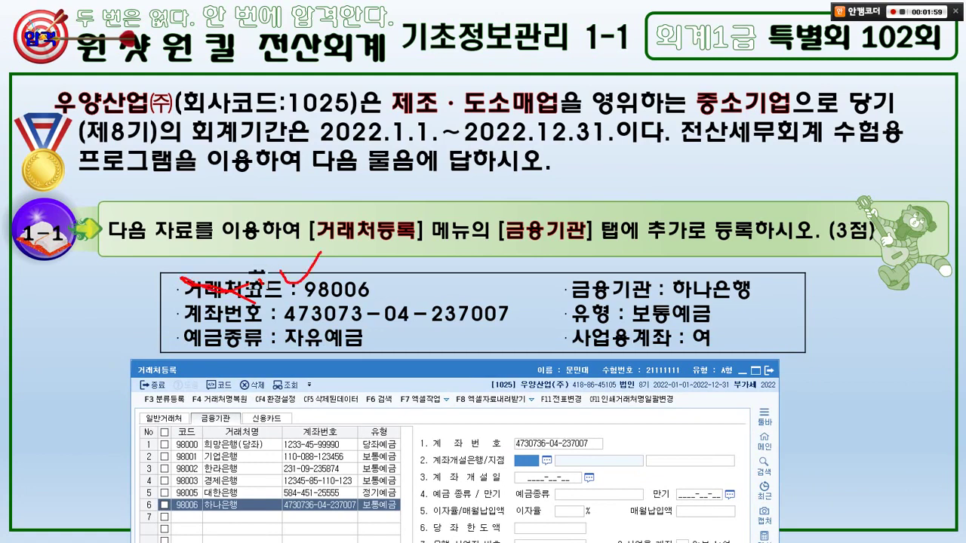
{"action": "mouse_move", "coordinate": [602, 265]}
{"action": "left_mouse_down"}
{"action": "mouse_move", "coordinate": [616, 287]}
{"action": "mouse_move", "coordinate": [638, 261]}
{"action": "left_mouse_up"}
{"action": "left_click_drag", "start_coordinate": [431, 299], "coordinate": [464, 288]}
{"action": "left_click_drag", "start_coordinate": [564, 302], "coordinate": [589, 293]}
{"action": "left_click_drag", "start_coordinate": [183, 349], "coordinate": [383, 349]}
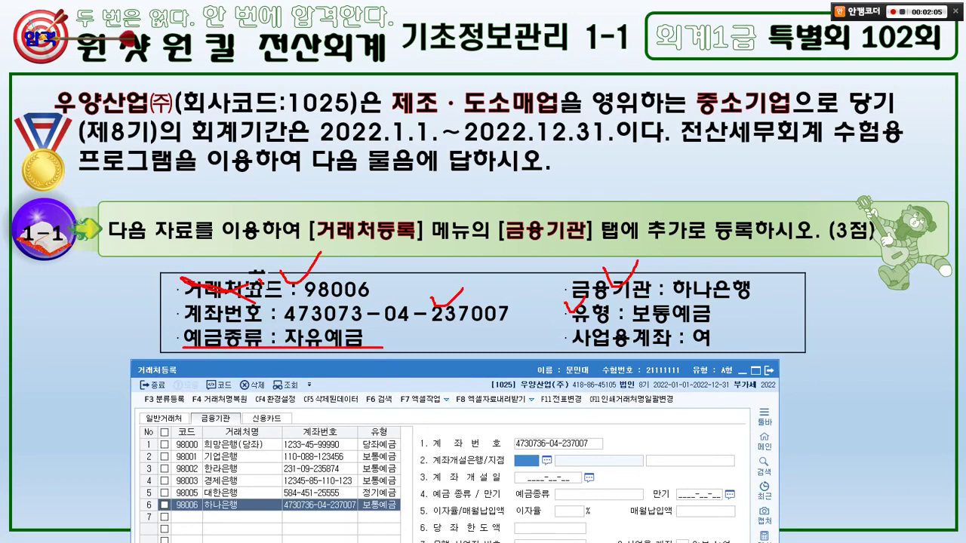
{"action": "key", "text": "Escape"}
{"action": "key", "text": "Right"}
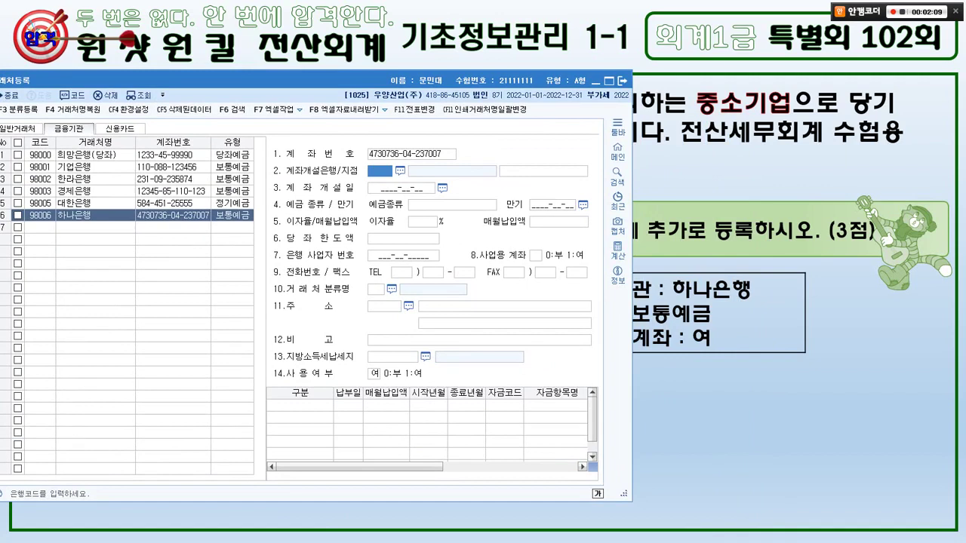
- Set the 하나은행 deposit type to 자유예금
{"action": "key", "text": "Right"}
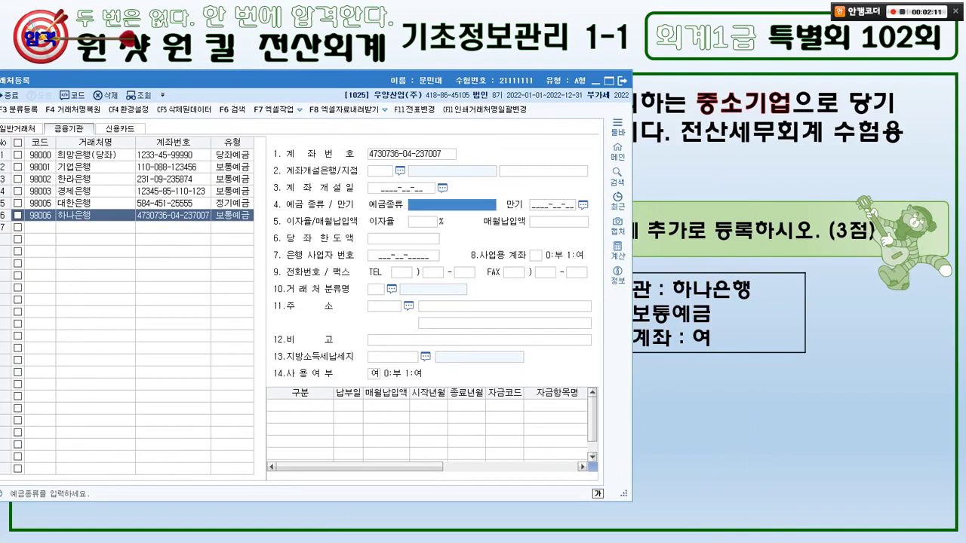
{"action": "type", "text": "자용"}
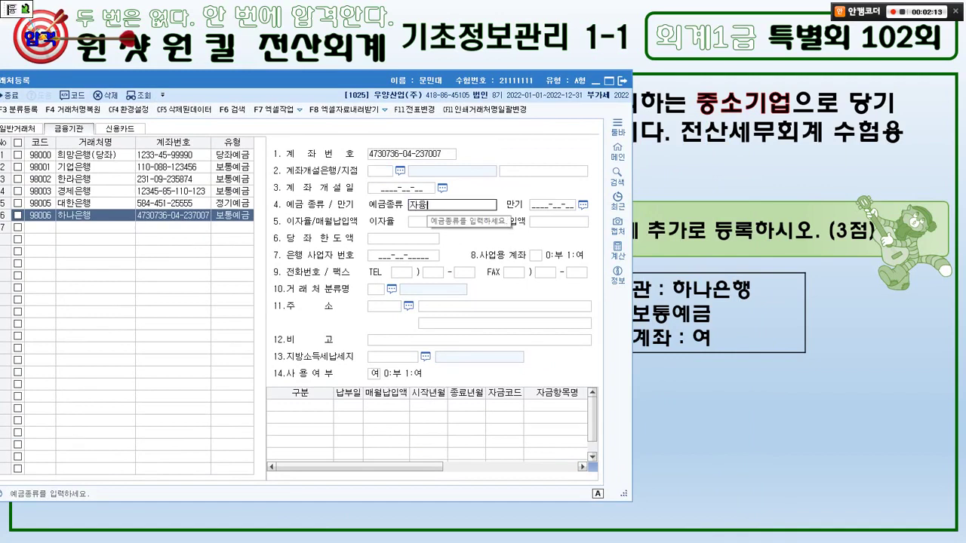
{"action": "type", "text": "예금"}
{"action": "key", "text": "BackSpace"}
{"action": "key", "text": "BackSpace"}
{"action": "key", "text": "BackSpace"}
{"action": "key", "text": "BackSpace"}
{"action": "key", "text": "BackSpace"}
{"action": "type", "text": "유예금"}
{"action": "key", "text": "Return"}
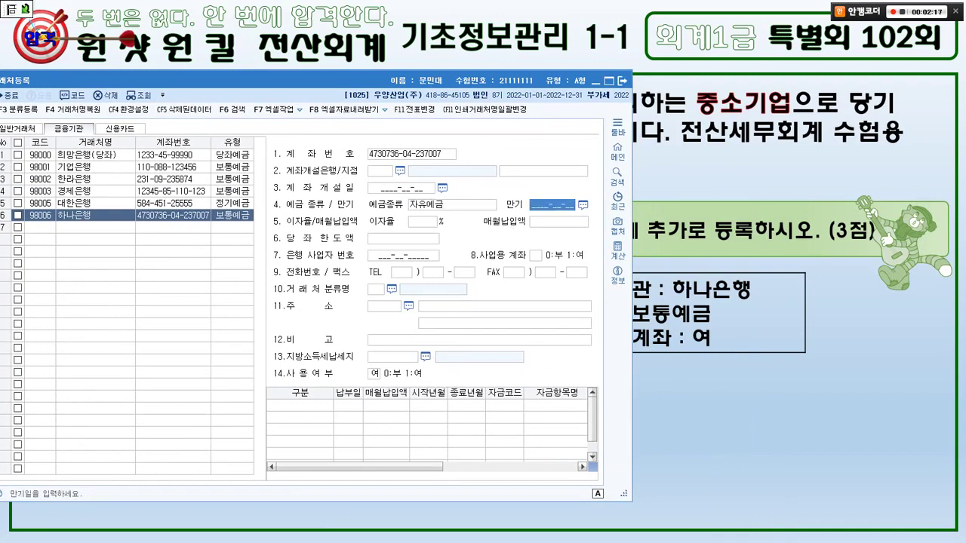
{"action": "key", "text": "alt+Tab"}
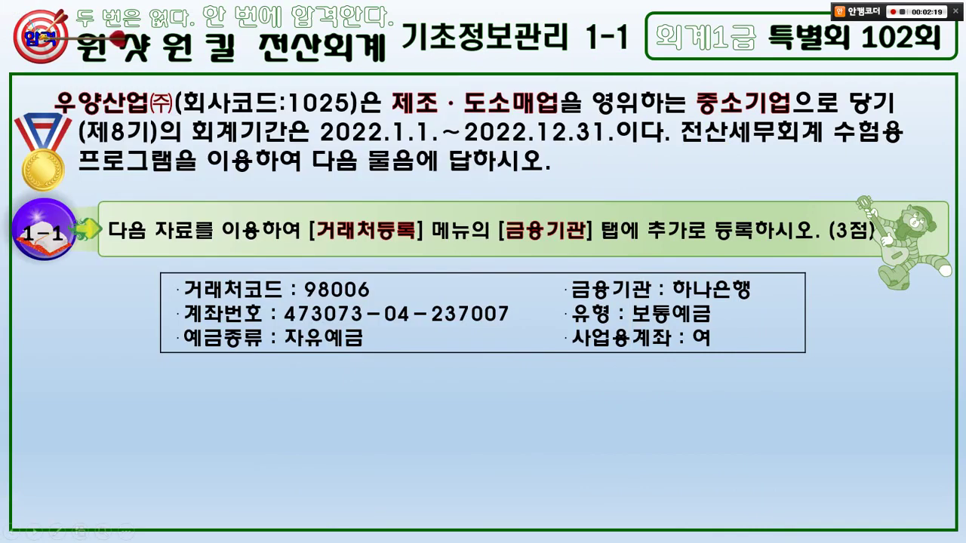
{"action": "key", "text": "alt+Tab"}
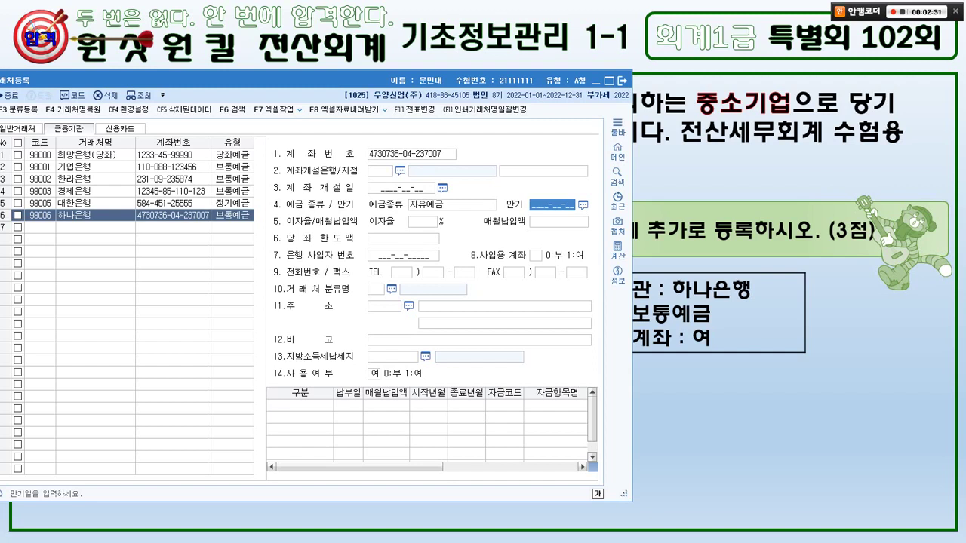
- Mark 하나은행 as a business account (사업용 계좌 = 1, 여)
{"action": "left_click", "coordinate": [535, 255]}
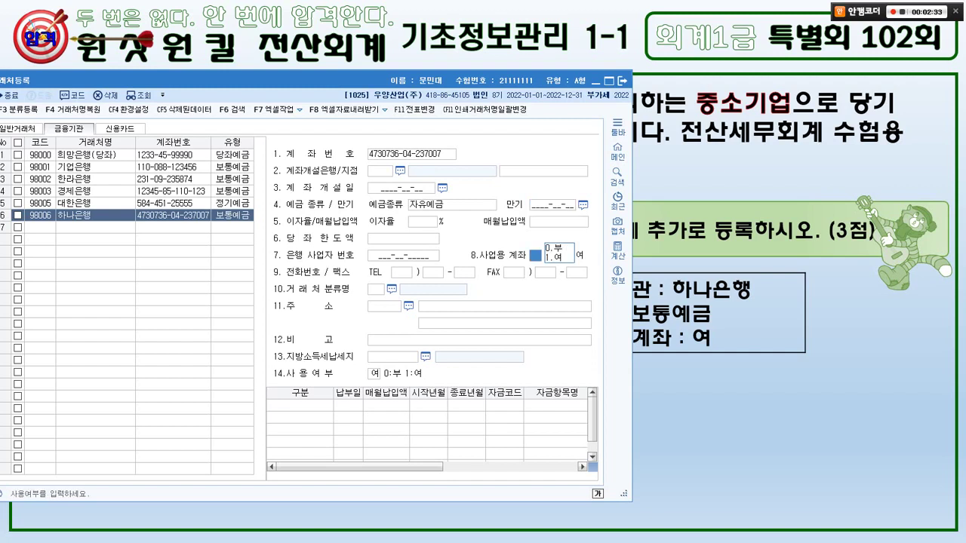
{"action": "type", "text": "1"}
{"action": "key", "text": "Return"}
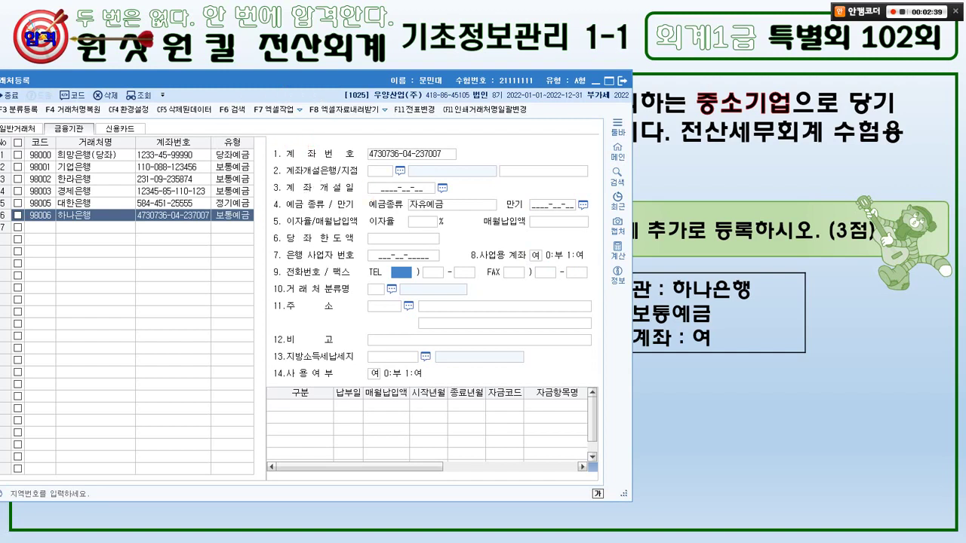
{"action": "left_click_drag", "start_coordinate": [272, 80], "coordinate": [538, 94]}
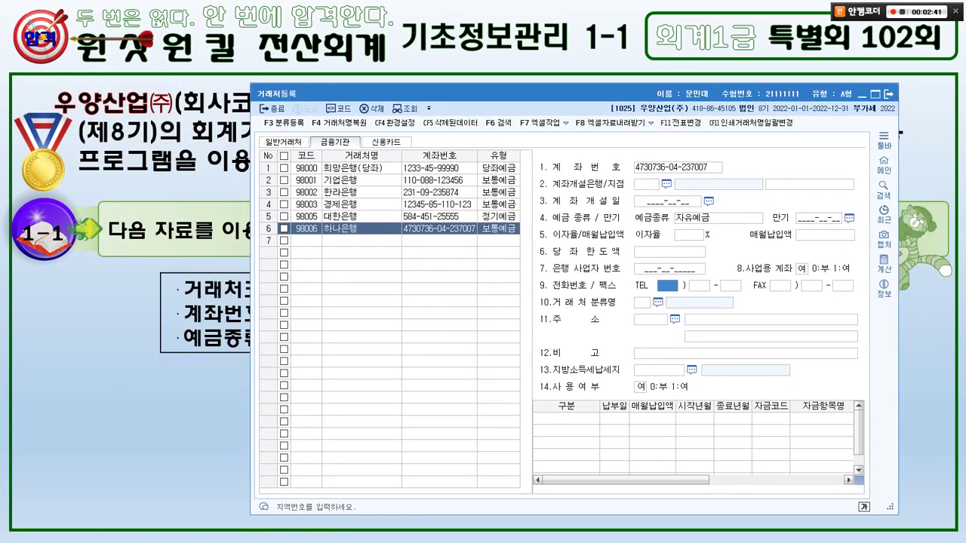
{"action": "key", "text": "alt+Tab"}
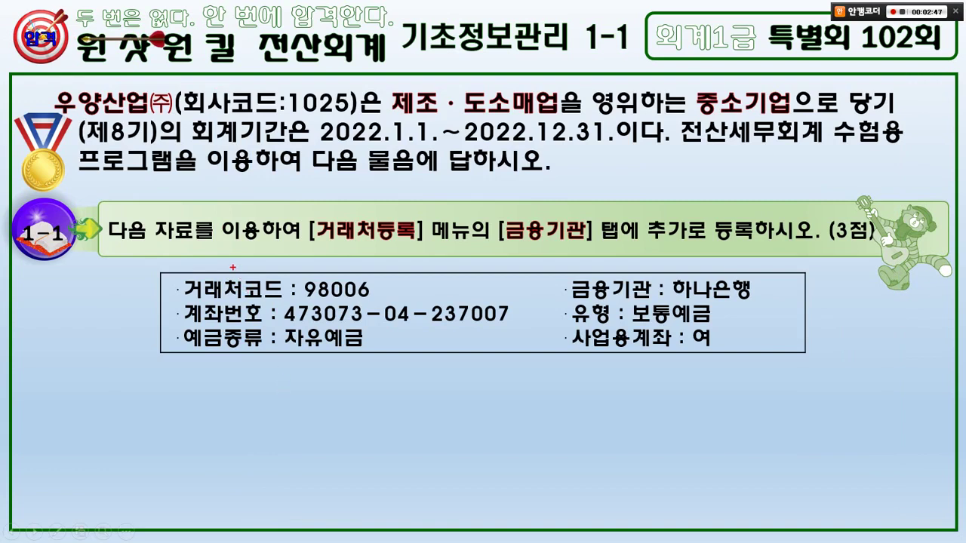
- Check off the completed question 1-1 items, erase the ink, and advance to question 1-2
{"action": "mouse_move", "coordinate": [233, 268]}
{"action": "left_mouse_down"}
{"action": "mouse_move", "coordinate": [237, 285]}
{"action": "mouse_move", "coordinate": [276, 250]}
{"action": "left_mouse_up"}
{"action": "left_click_drag", "start_coordinate": [608, 266], "coordinate": [613, 280]}
{"action": "left_click_drag", "start_coordinate": [613, 280], "coordinate": [625, 263]}
{"action": "mouse_move", "coordinate": [383, 293]}
{"action": "left_mouse_down"}
{"action": "mouse_move", "coordinate": [391, 303]}
{"action": "mouse_move", "coordinate": [420, 276]}
{"action": "left_mouse_up"}
{"action": "mouse_move", "coordinate": [553, 293]}
{"action": "left_mouse_down"}
{"action": "mouse_move", "coordinate": [568, 301]}
{"action": "mouse_move", "coordinate": [583, 276]}
{"action": "left_mouse_up"}
{"action": "left_click_drag", "start_coordinate": [290, 315], "coordinate": [300, 336]}
{"action": "left_click_drag", "start_coordinate": [300, 335], "coordinate": [337, 310]}
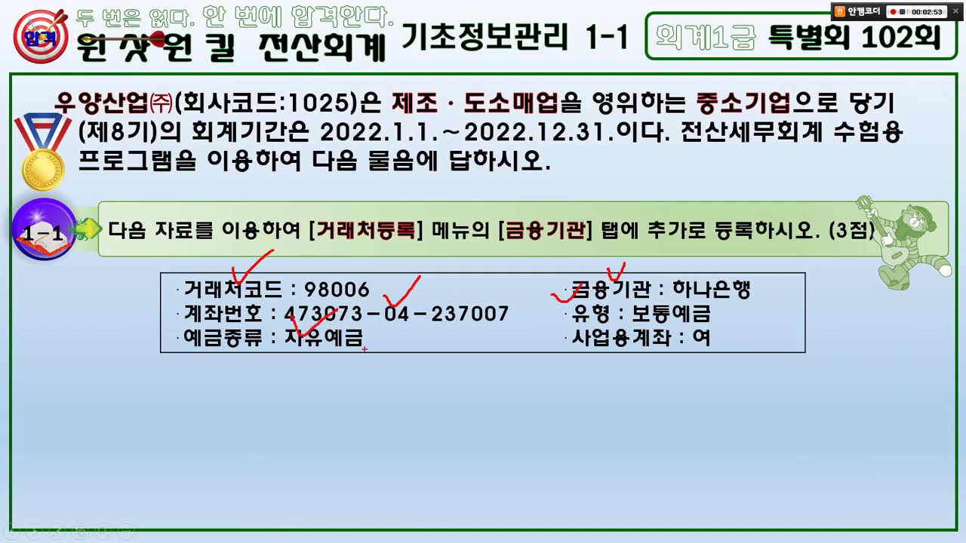
{"action": "left_click_drag", "start_coordinate": [588, 334], "coordinate": [634, 306]}
{"action": "key", "text": "e"}
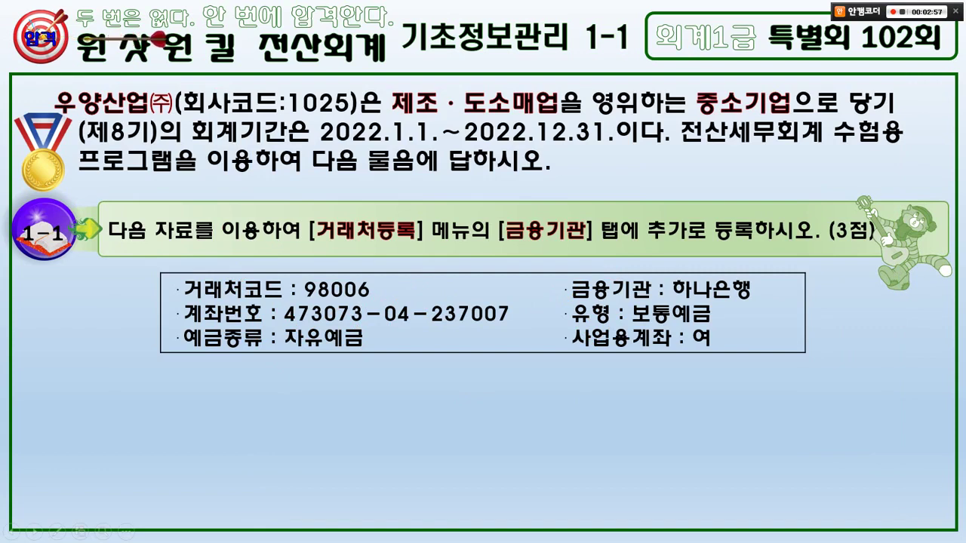
{"action": "key", "text": "Right"}
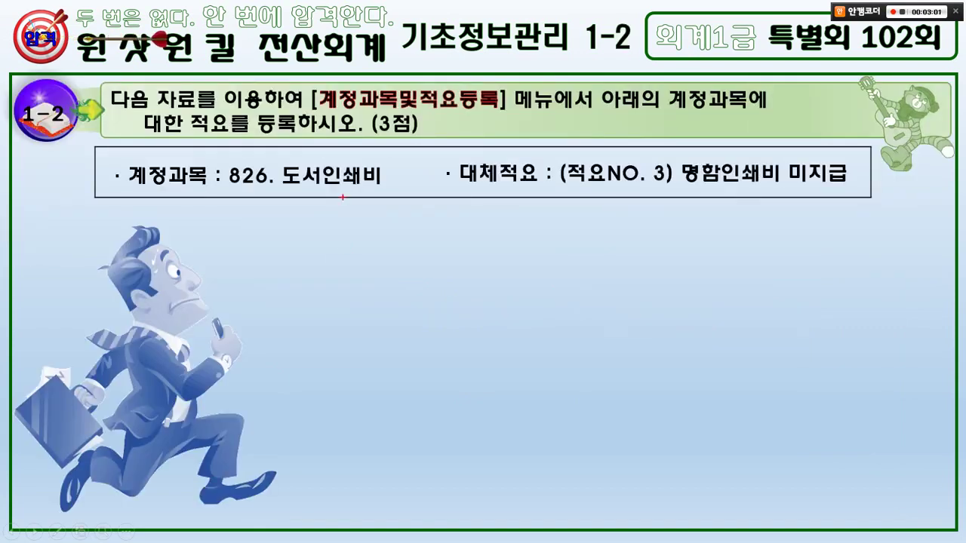
- Highlight the 계정과목및적요등록 menu, account and substitute-memo items on slide 1-2, then return to KcLep
{"action": "left_click_drag", "start_coordinate": [320, 115], "coordinate": [491, 115]}
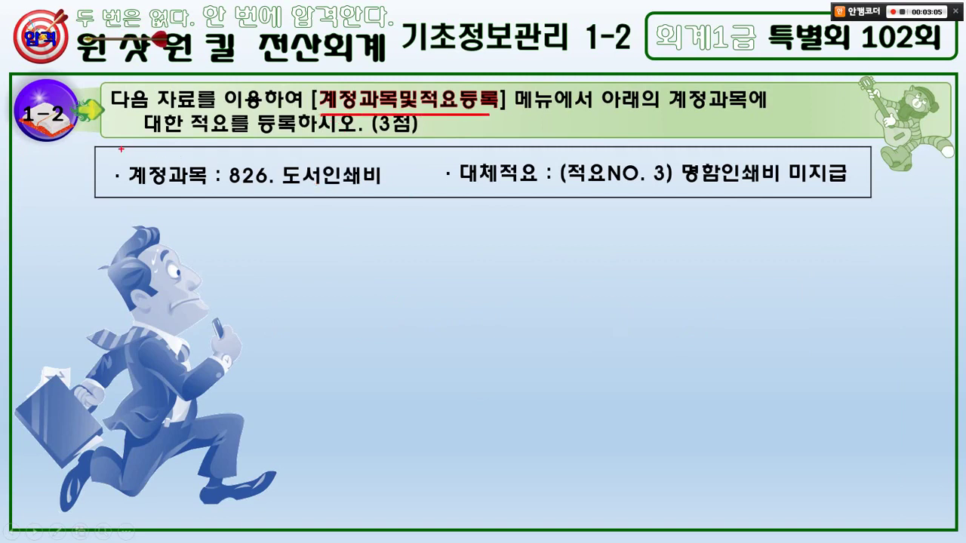
{"action": "left_click_drag", "start_coordinate": [117, 149], "coordinate": [390, 203]}
{"action": "mouse_move", "coordinate": [462, 143]}
{"action": "left_mouse_down"}
{"action": "mouse_move", "coordinate": [703, 185]}
{"action": "mouse_move", "coordinate": [865, 192]}
{"action": "left_mouse_up"}
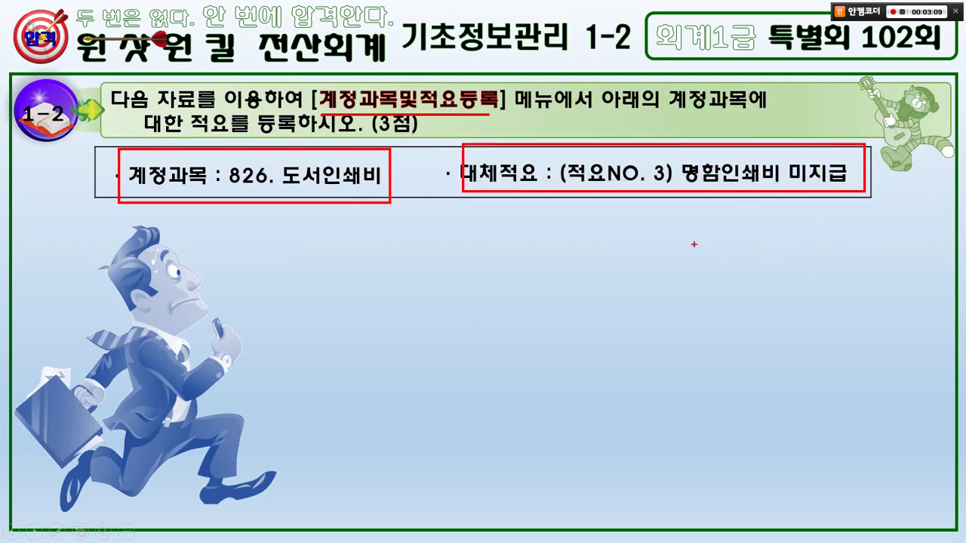
{"action": "key", "text": "Escape"}
{"action": "key", "text": "alt+Tab"}
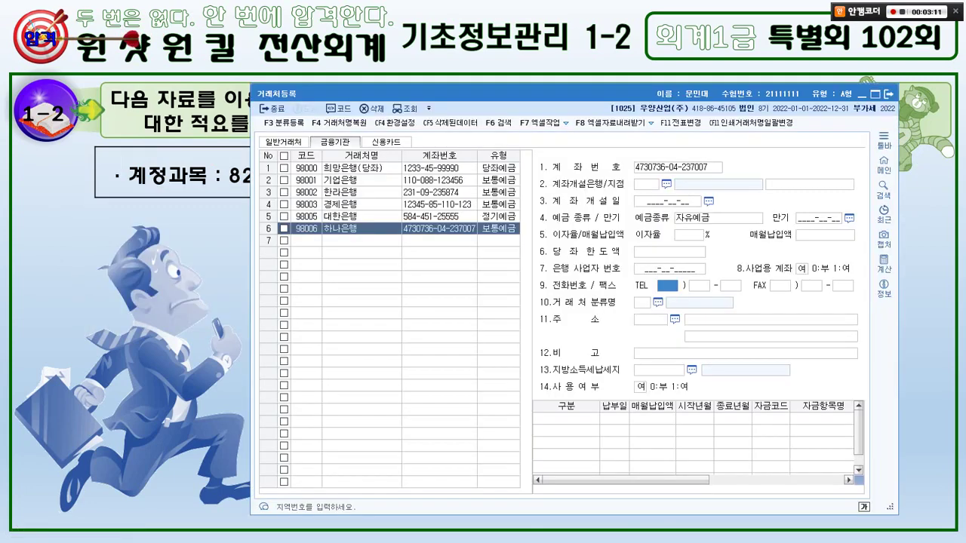
- Close partner registration, open 계정과목및적요등록, and jump to account 0826 도서인쇄비
{"action": "left_click", "coordinate": [888, 95]}
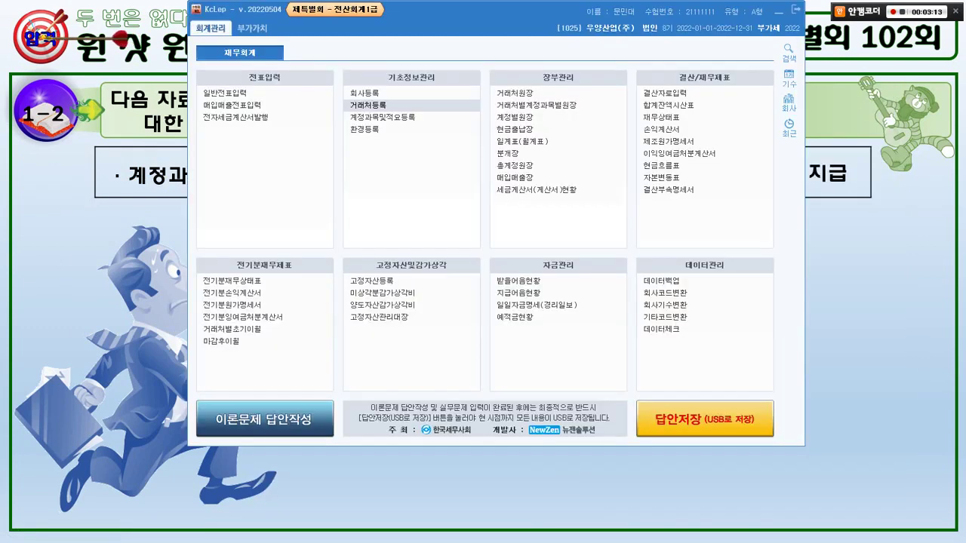
{"action": "left_click", "coordinate": [382, 118]}
{"action": "key", "text": "alt+Tab"}
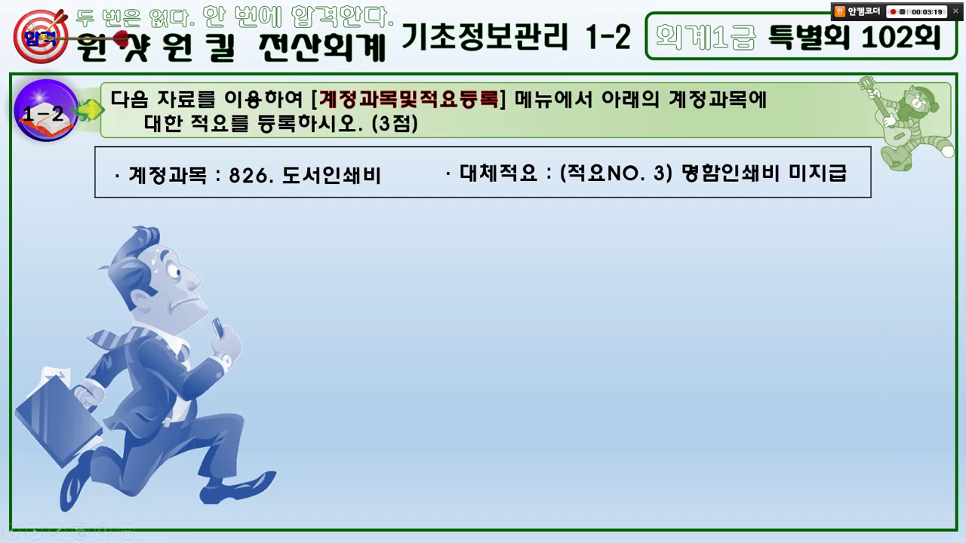
{"action": "key", "text": "alt+Tab"}
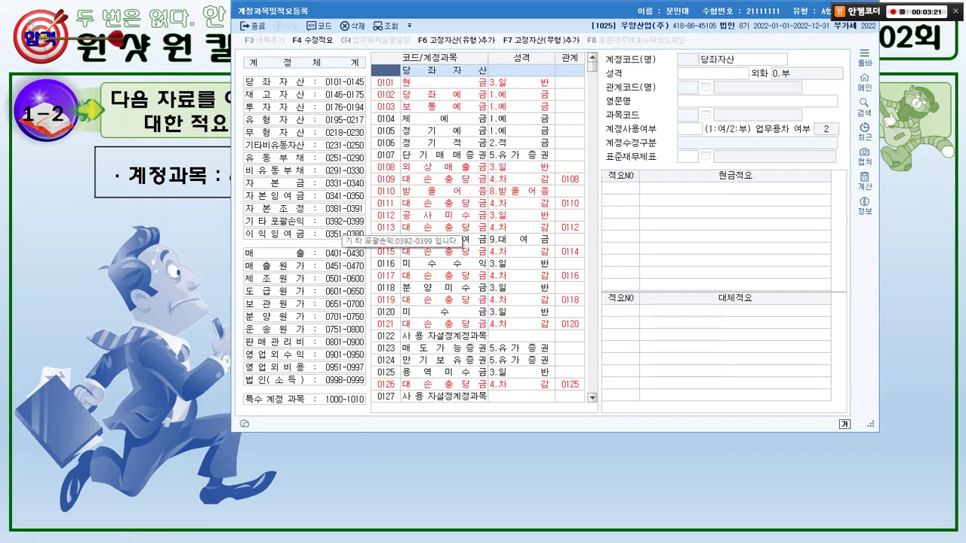
{"action": "type", "text": "0826"}
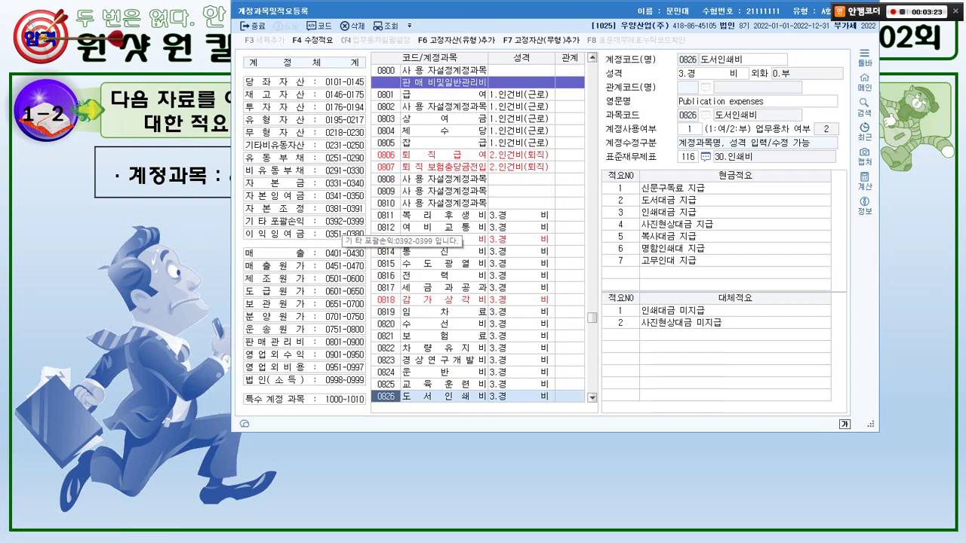
{"action": "key", "text": "alt+Tab"}
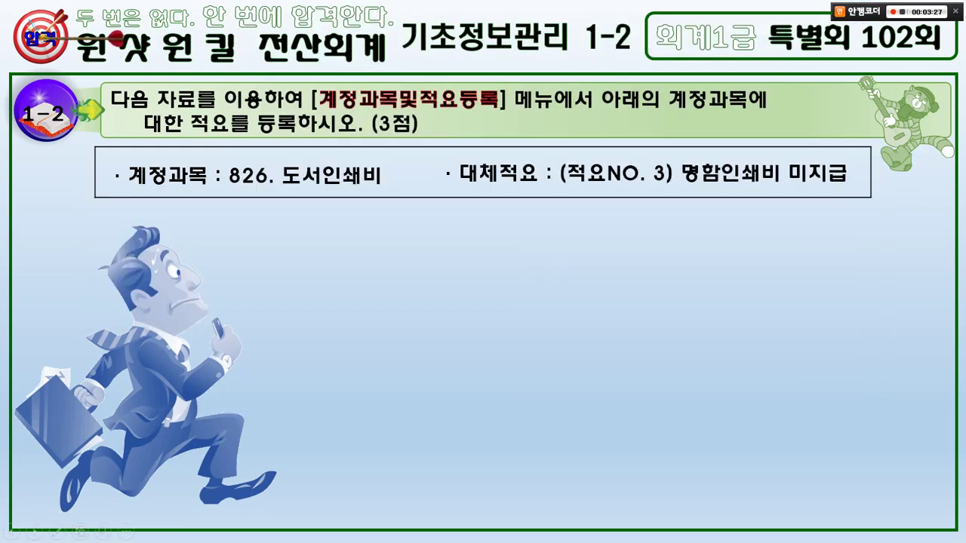
{"action": "key", "text": "alt+Tab"}
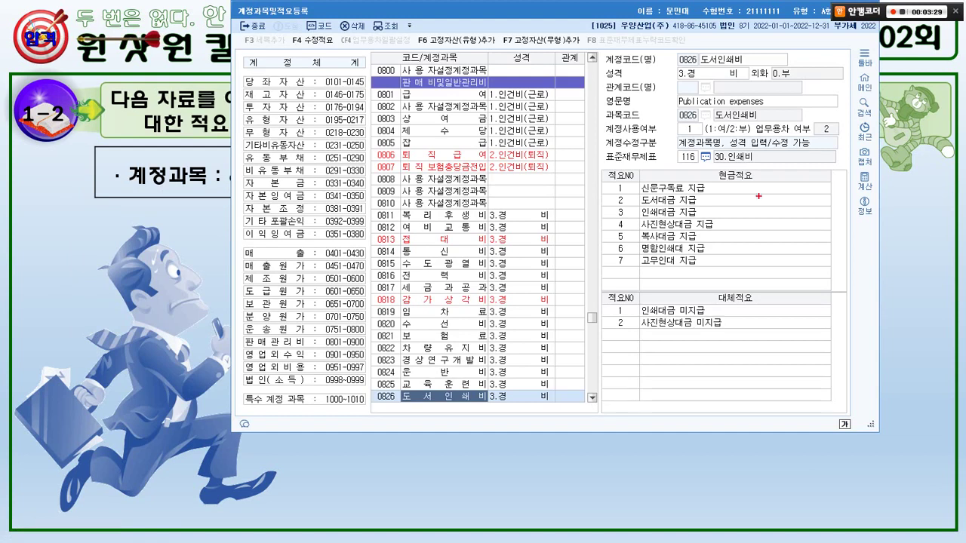
- Start a new substitute memo row numbered 3 under 0826 도서인쇄비
{"action": "mouse_move", "coordinate": [758, 198]}
{"action": "left_mouse_down"}
{"action": "mouse_move", "coordinate": [736, 143]}
{"action": "mouse_move", "coordinate": [743, 185]}
{"action": "left_mouse_up"}
{"action": "mouse_move", "coordinate": [747, 329]}
{"action": "left_mouse_down"}
{"action": "mouse_move", "coordinate": [733, 329]}
{"action": "mouse_move", "coordinate": [706, 302]}
{"action": "left_mouse_up"}
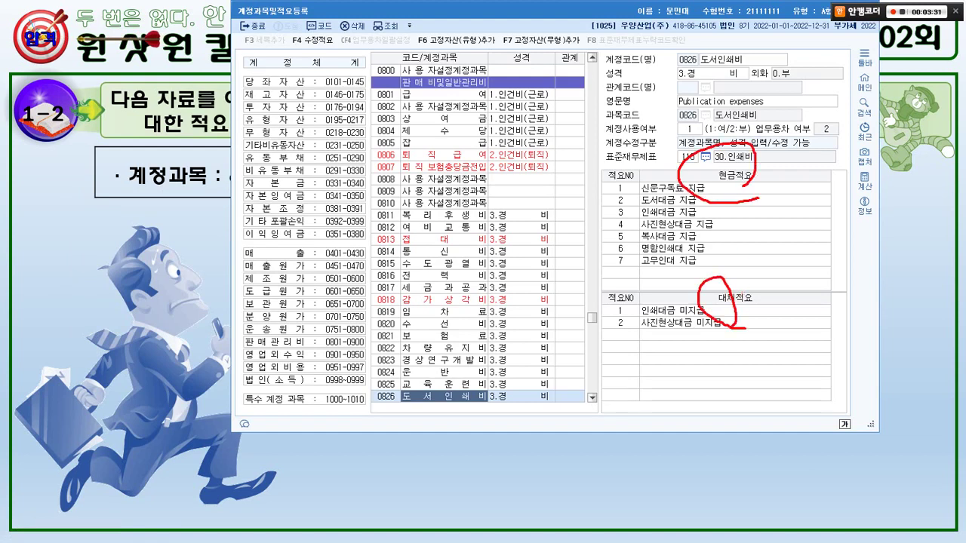
{"action": "key", "text": "Escape"}
{"action": "left_click", "coordinate": [621, 335]}
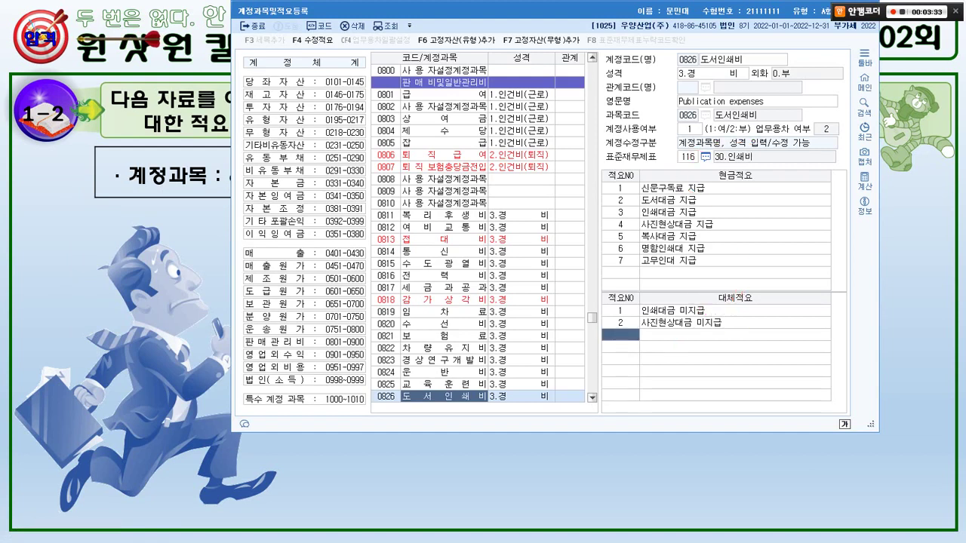
{"action": "type", "text": "3"}
{"action": "key", "text": "Return"}
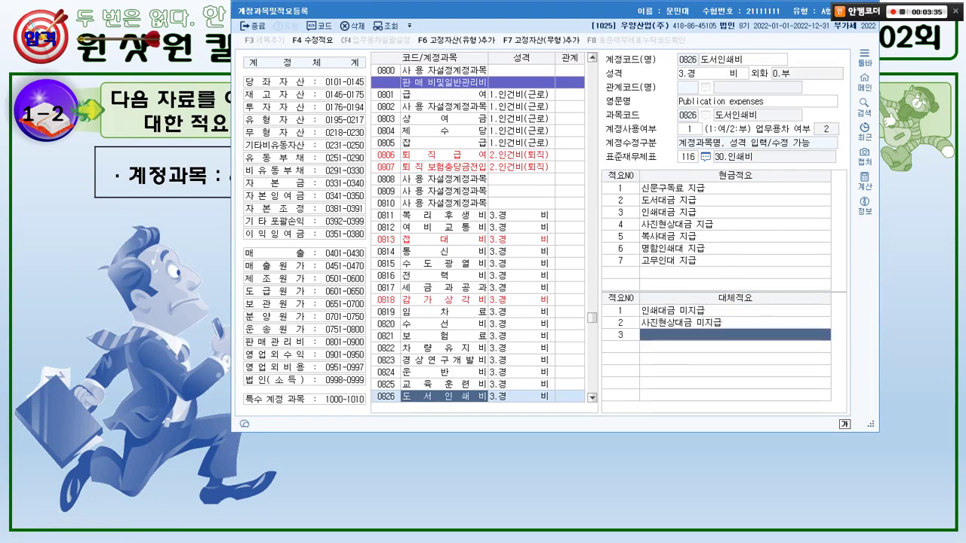
- Enter 명함인쇄비 미지급 as the text of substitute memo 3
{"action": "key", "text": "Escape"}
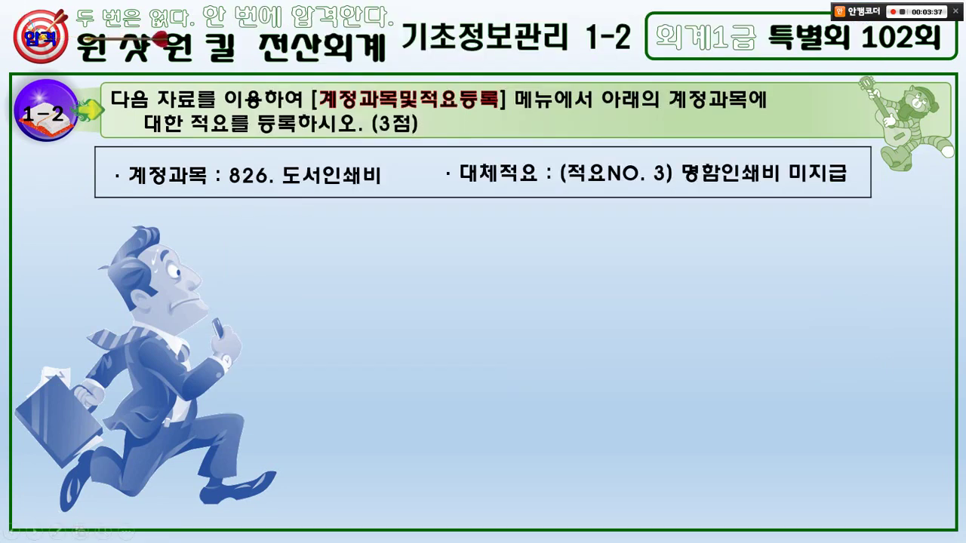
{"action": "key", "text": "alt+Tab"}
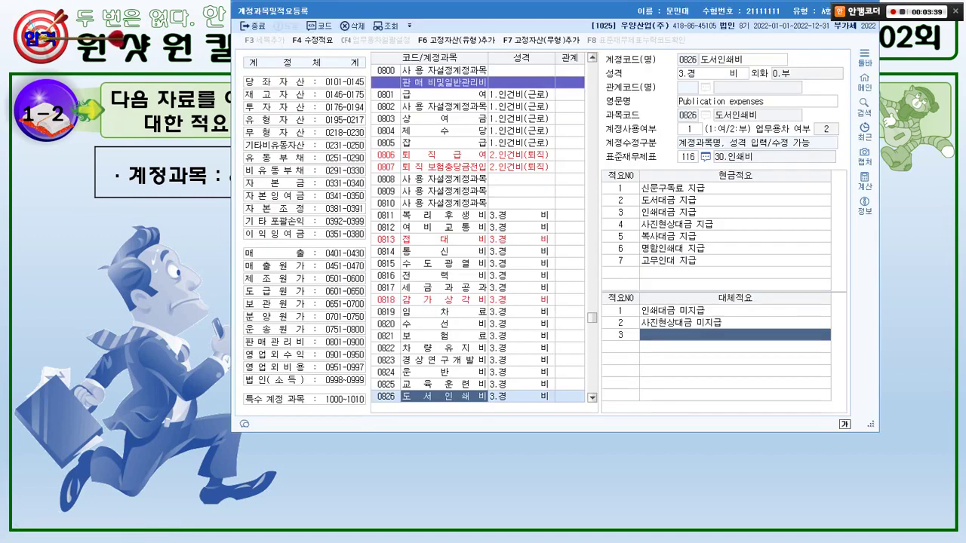
{"action": "type", "text": "멈함신ㅅ"}
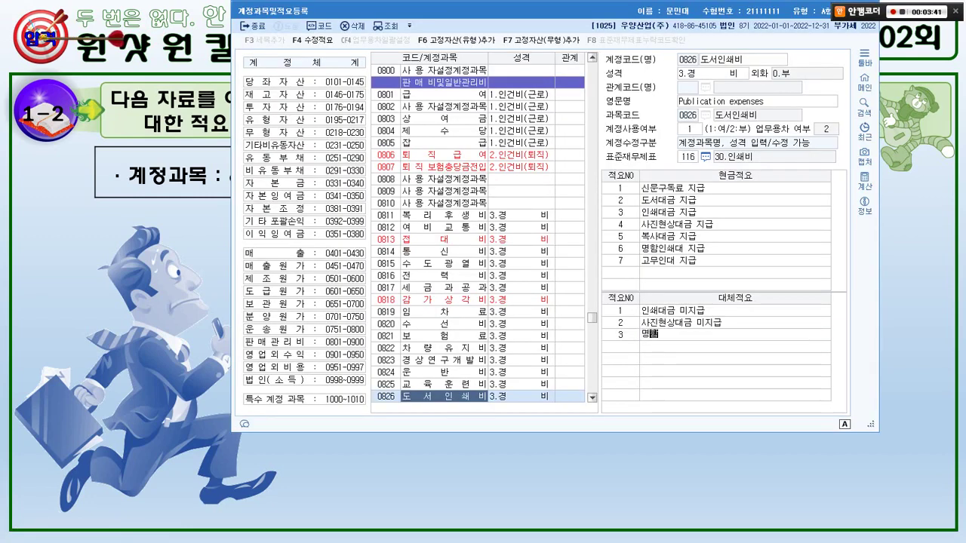
{"action": "key", "text": "BackSpace"}
{"action": "key", "text": "BackSpace"}
{"action": "type", "text": "인쇄비 미지급"}
{"action": "key", "text": "Return"}
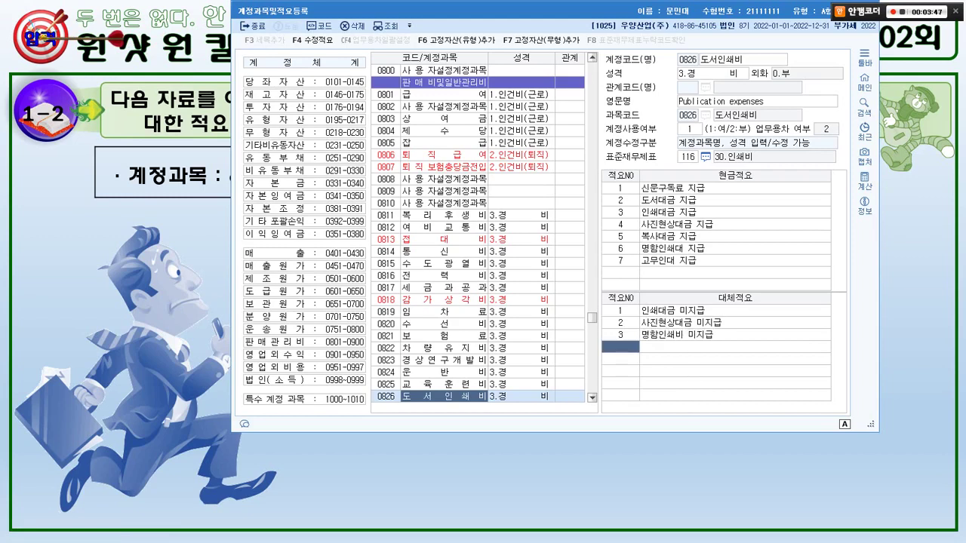
{"action": "key", "text": "Escape"}
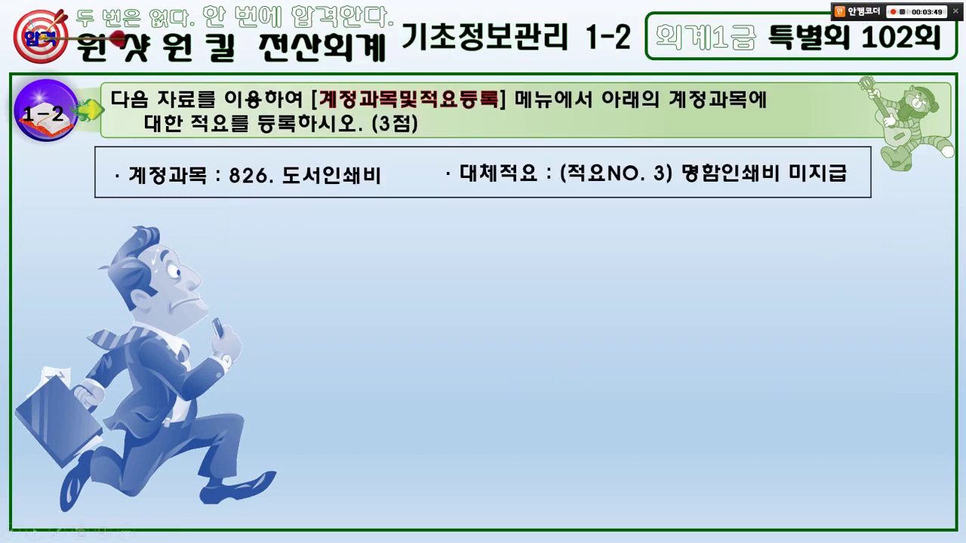
{"action": "key", "text": "alt+Tab"}
{"action": "left_click_drag", "start_coordinate": [483, 10], "coordinate": [438, 28]}
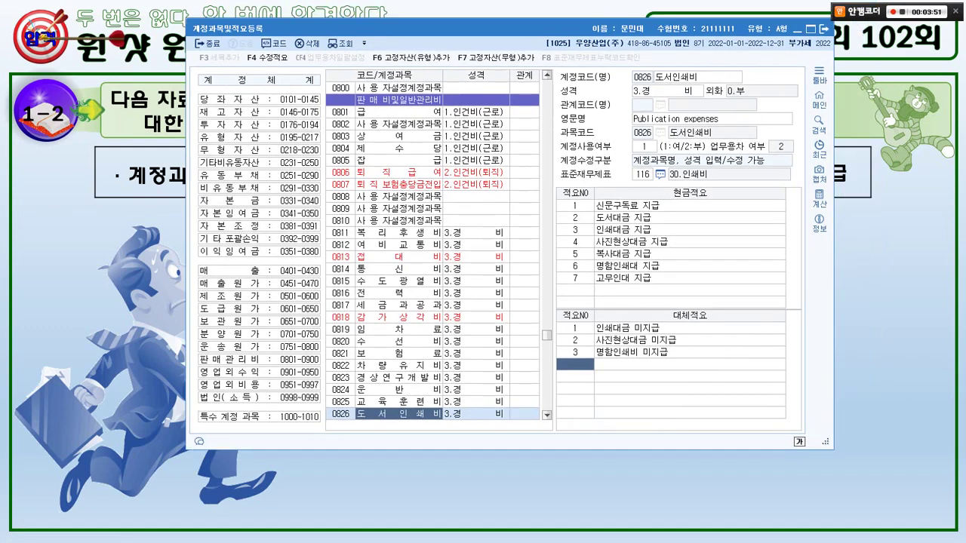
{"action": "key", "text": "Escape"}
- Advance to question 1-3, underline the 거래처별초기이월 task, clear the ink, and return to KcLep
{"action": "key", "text": "Right"}
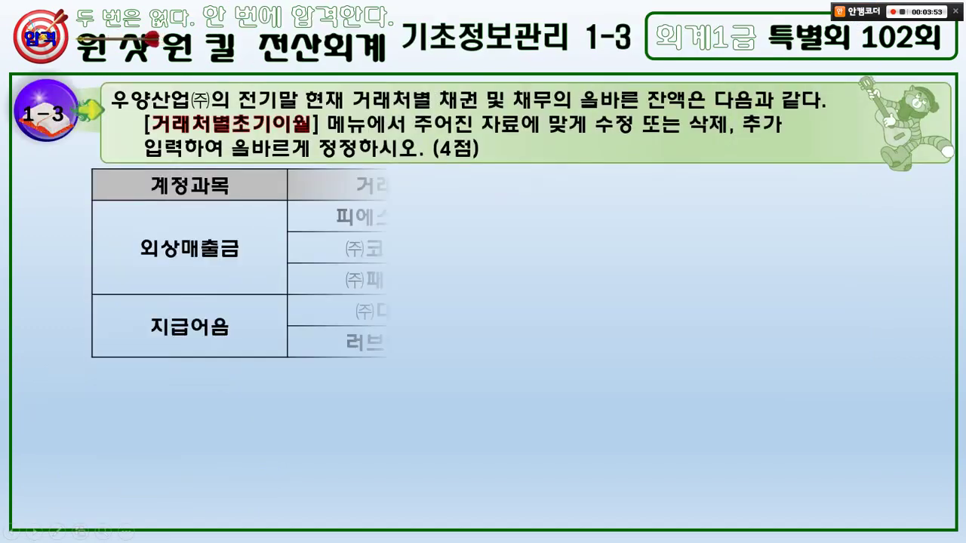
{"action": "left_click_drag", "start_coordinate": [121, 115], "coordinate": [821, 112]}
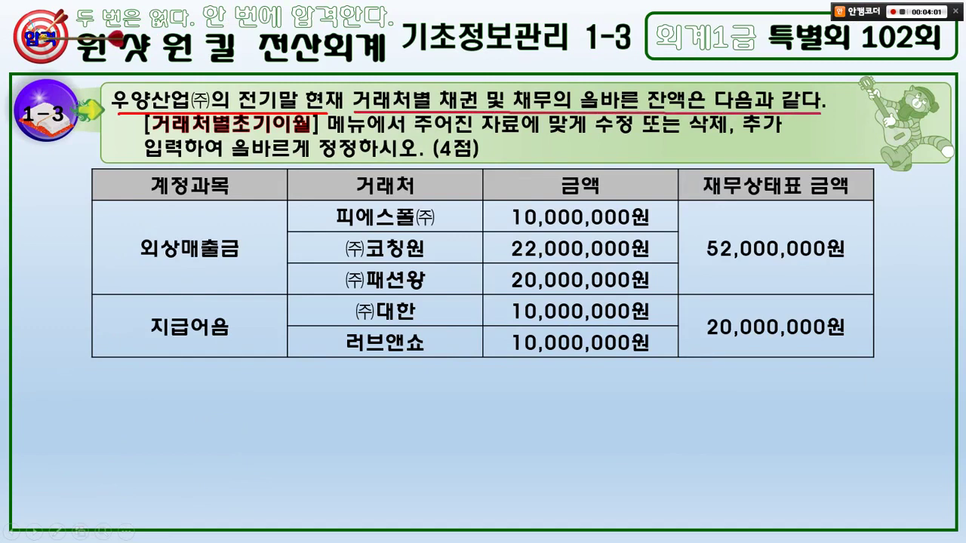
{"action": "left_click_drag", "start_coordinate": [147, 136], "coordinate": [377, 138]}
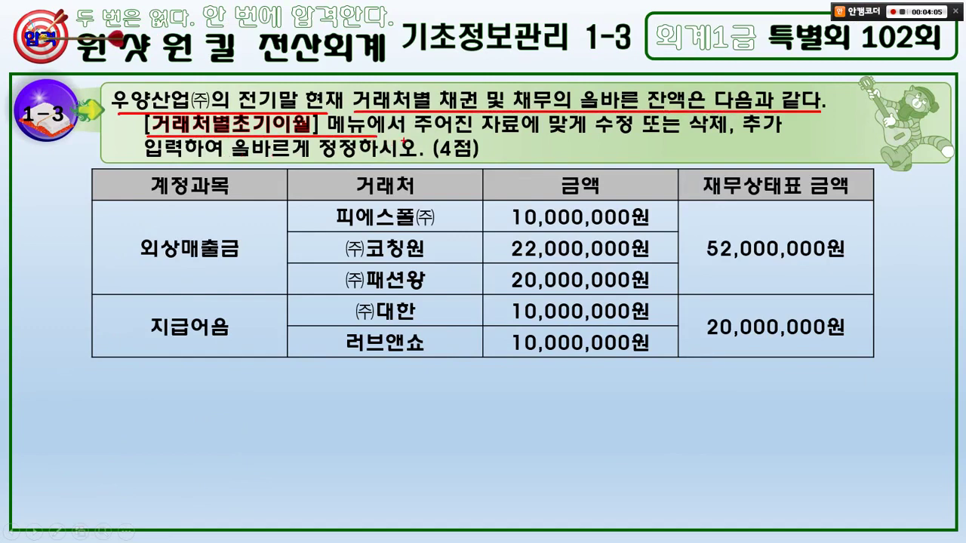
{"action": "mouse_move", "coordinate": [732, 150]}
{"action": "left_mouse_down"}
{"action": "mouse_move", "coordinate": [735, 88]}
{"action": "mouse_move", "coordinate": [739, 140]}
{"action": "left_mouse_up"}
{"action": "key", "text": "Escape"}
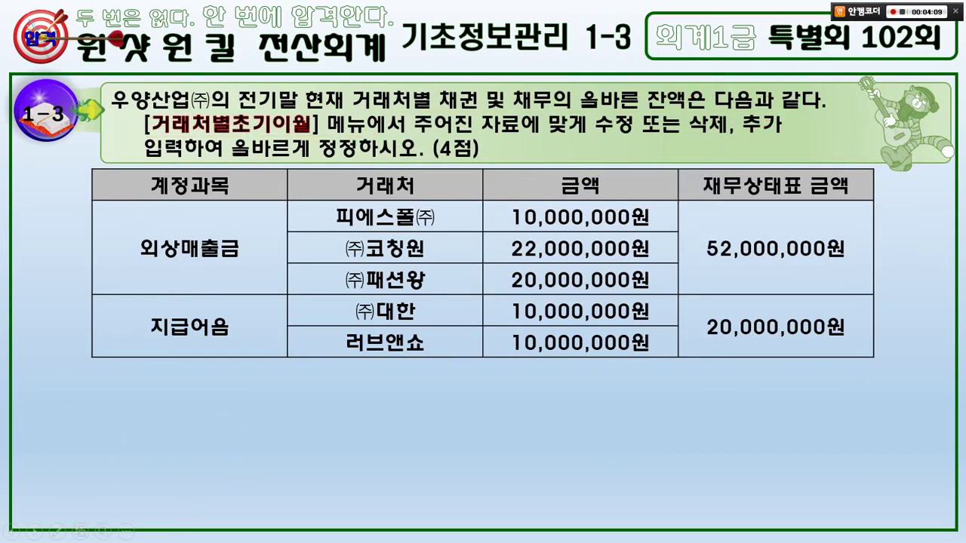
{"action": "key", "text": "alt+Tab"}
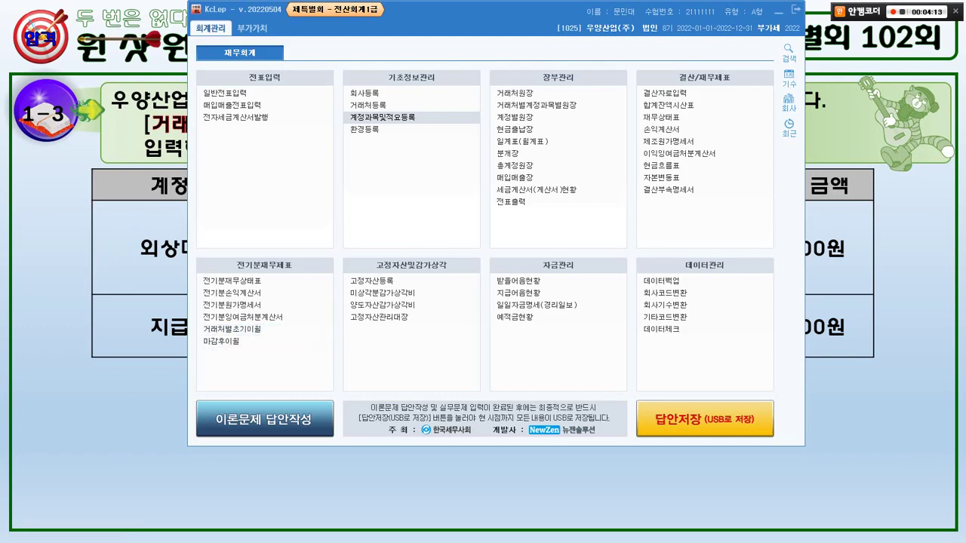
- Open 거래처별초기이월 and list the partners under 0108 외상매출금
{"action": "left_click", "coordinate": [231, 329]}
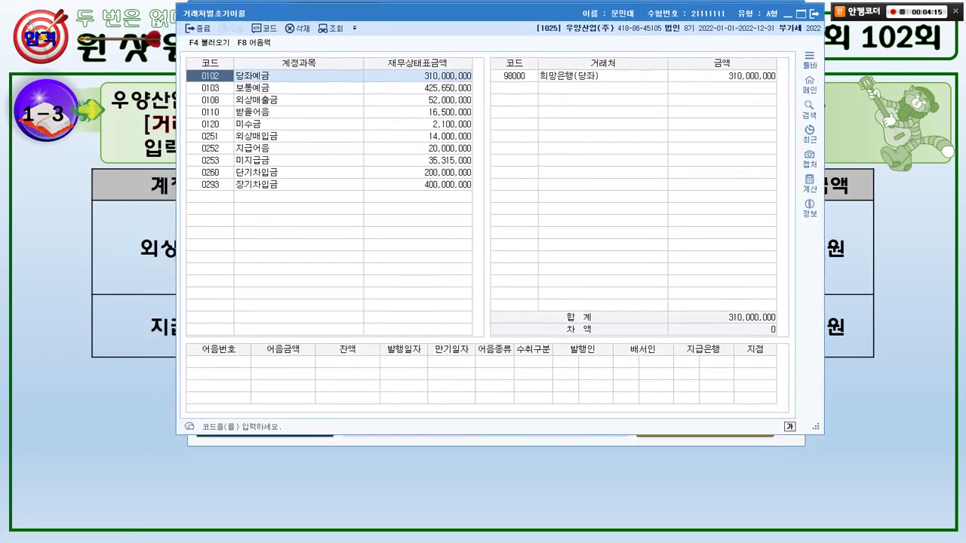
{"action": "key", "text": "alt+Tab"}
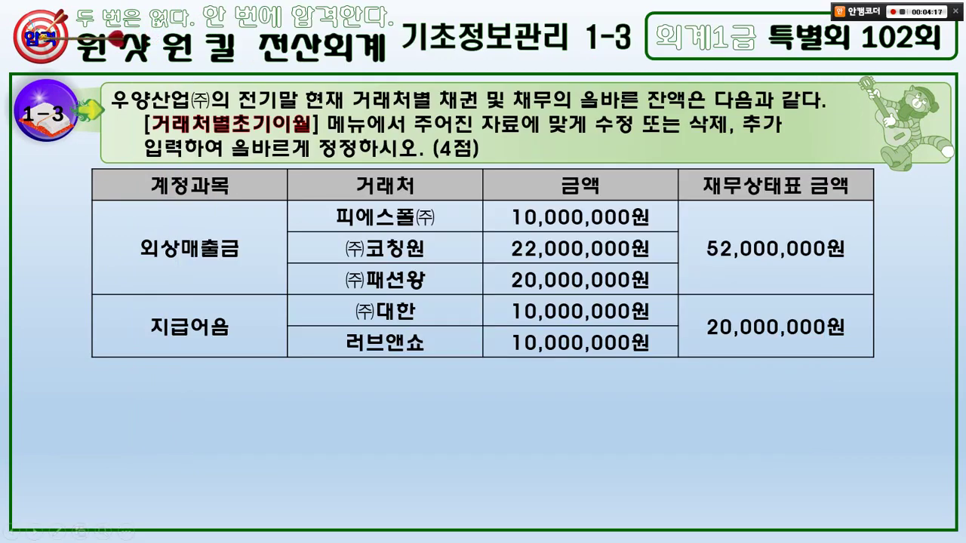
{"action": "key", "text": "alt+Tab"}
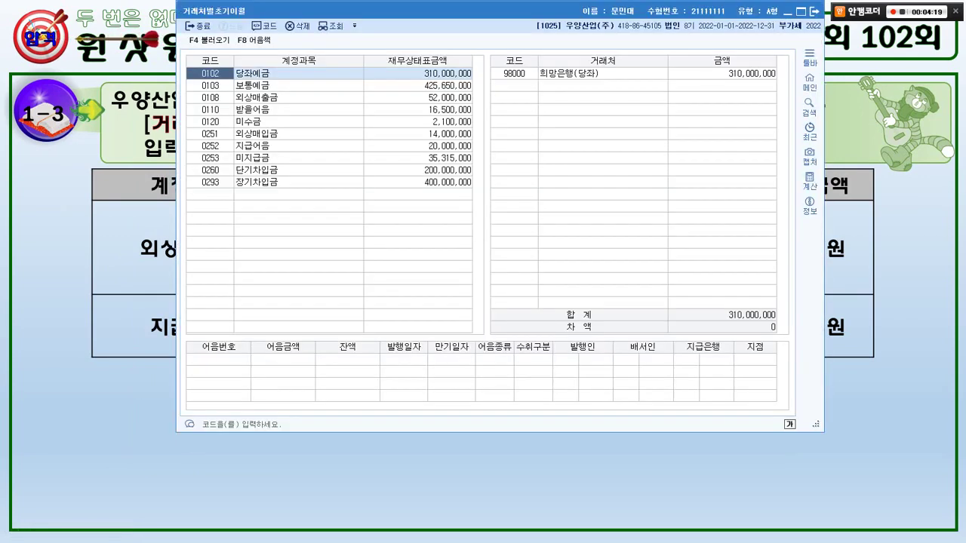
{"action": "left_click", "coordinate": [418, 97]}
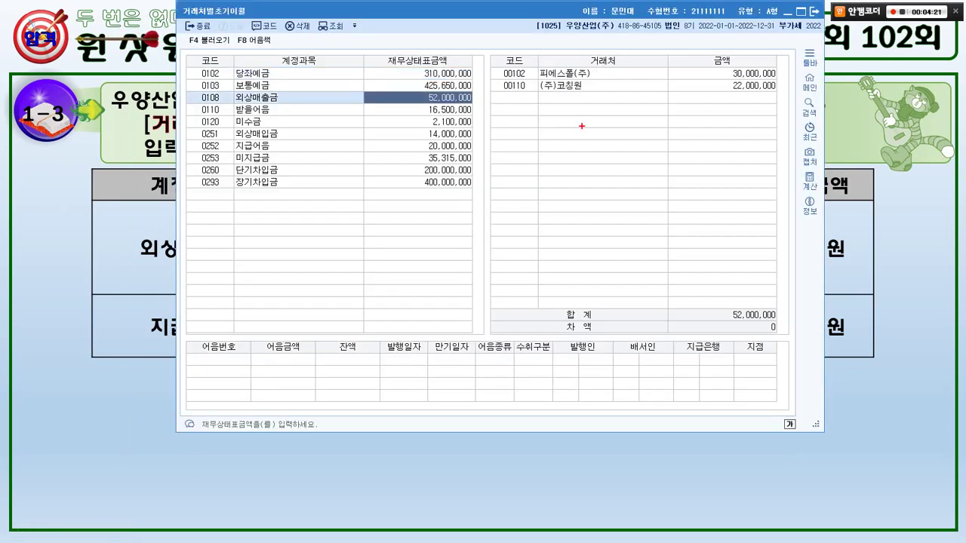
{"action": "mouse_move", "coordinate": [586, 126]}
{"action": "left_mouse_down"}
{"action": "mouse_move", "coordinate": [519, 68]}
{"action": "mouse_move", "coordinate": [597, 76]}
{"action": "left_mouse_up"}
- Change 피에스폴(주)'s opening balance from 30,000,000 to 10,000,000
{"action": "key", "text": "alt+Tab"}
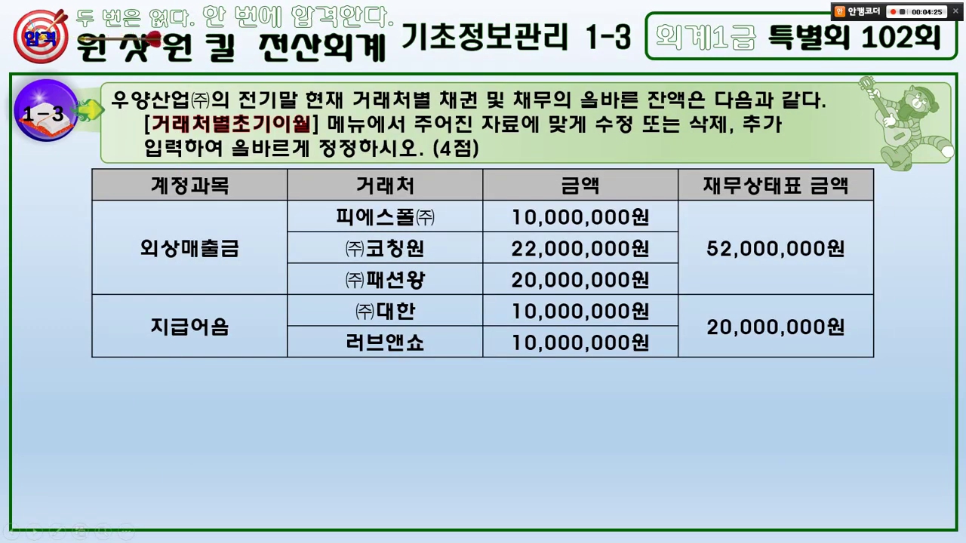
{"action": "key", "text": "alt+Tab"}
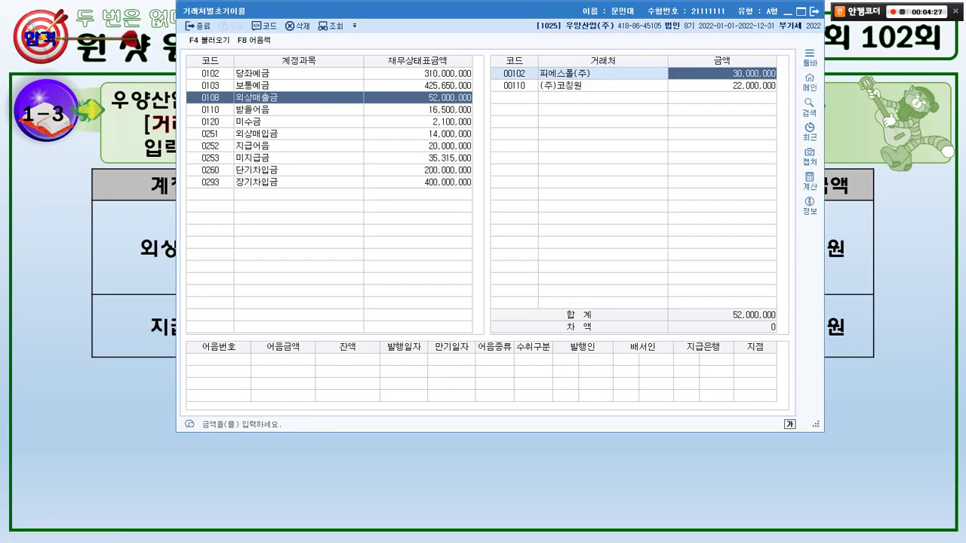
{"action": "type", "text": "10000000"}
{"action": "key", "text": "Return"}
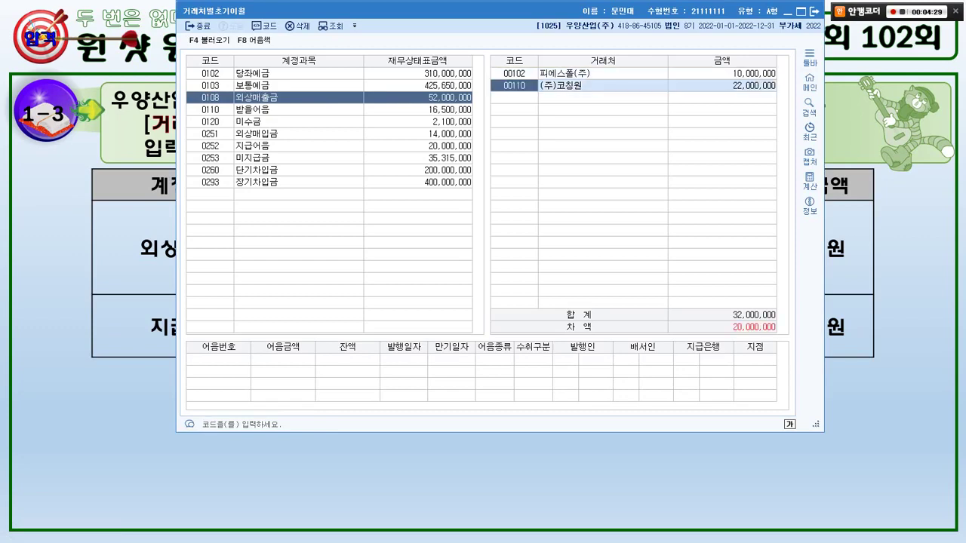
{"action": "key", "text": "alt+Tab"}
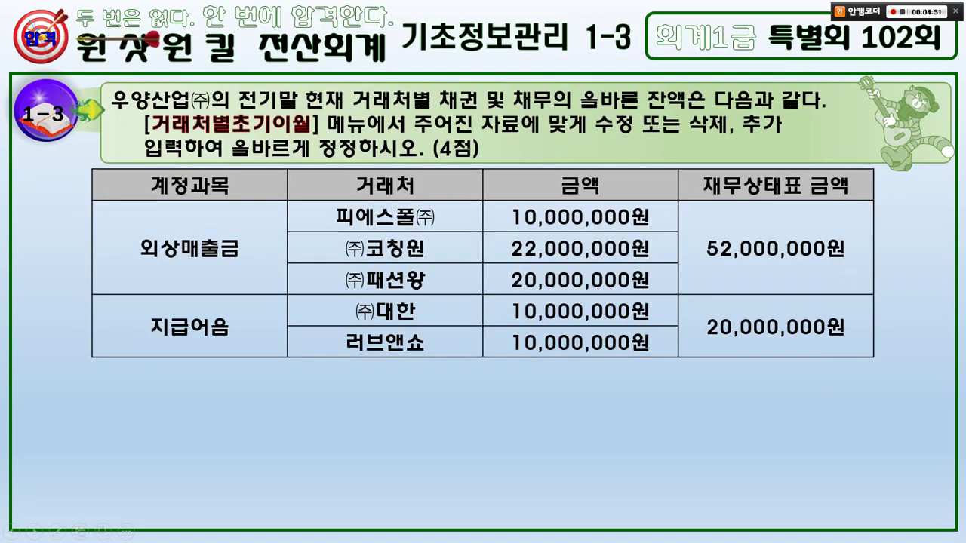
{"action": "key", "text": "alt+Tab"}
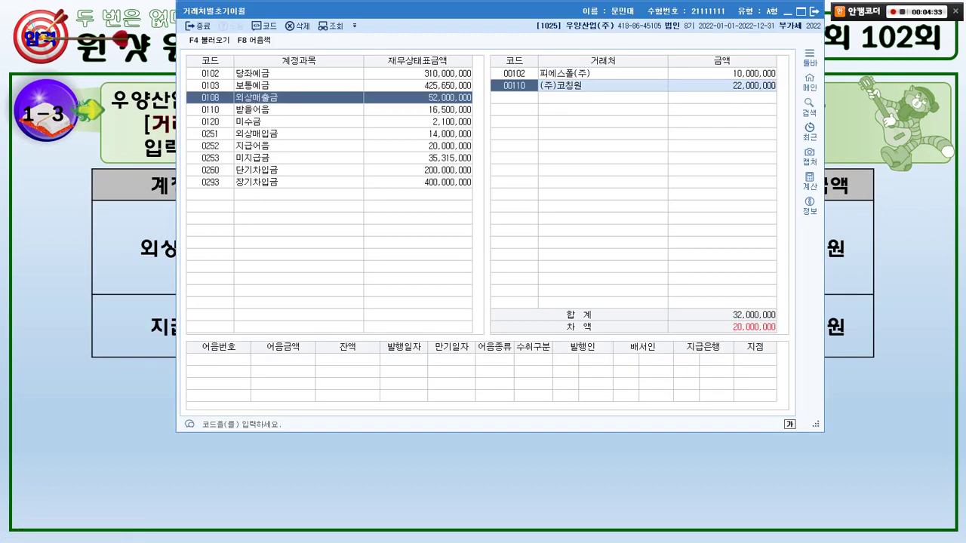
{"action": "key", "text": "alt+Tab"}
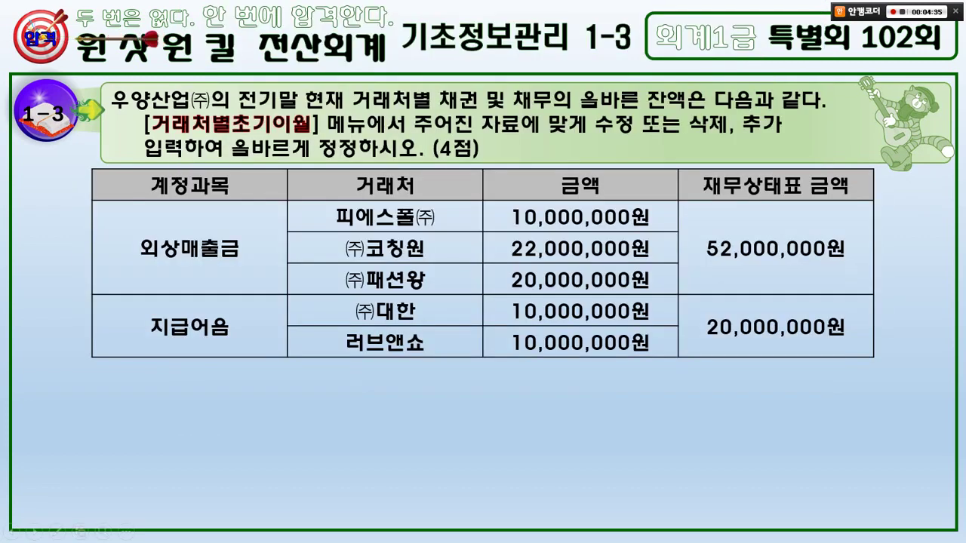
{"action": "key", "text": "alt+Tab"}
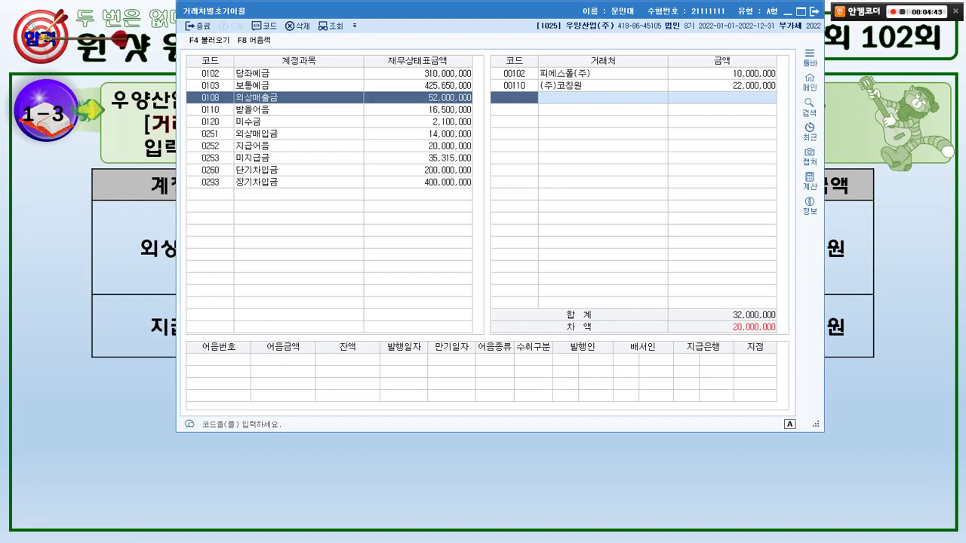
- Add partner 00153 (주)패션왕 with an opening balance of 20,000,000
{"action": "key", "text": "F2"}
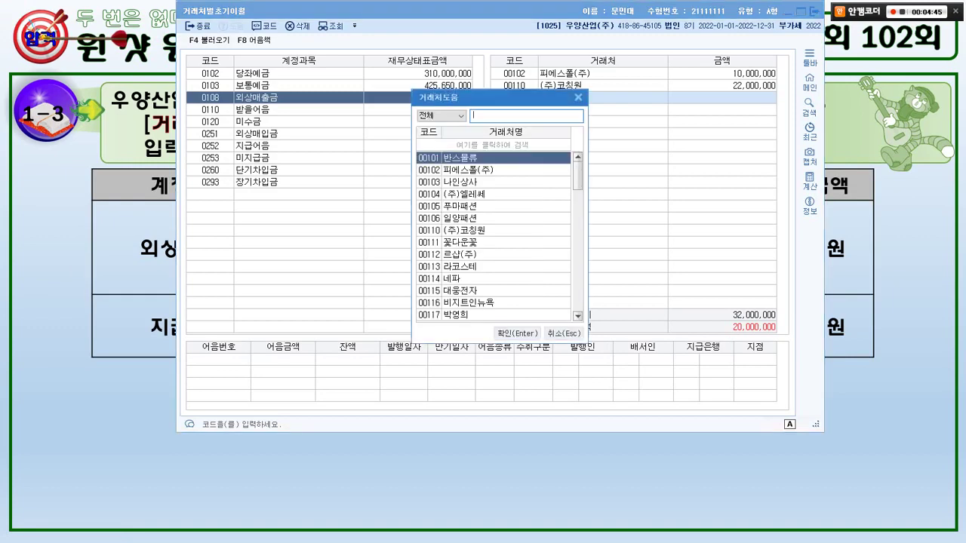
{"action": "type", "text": "패션"}
{"action": "key", "text": "alt+Tab"}
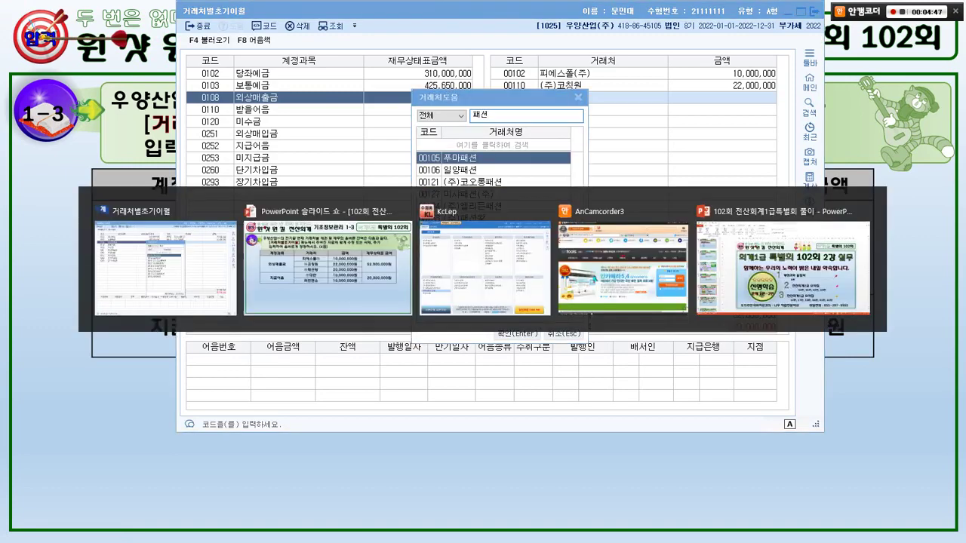
{"action": "key", "text": "alt+Tab"}
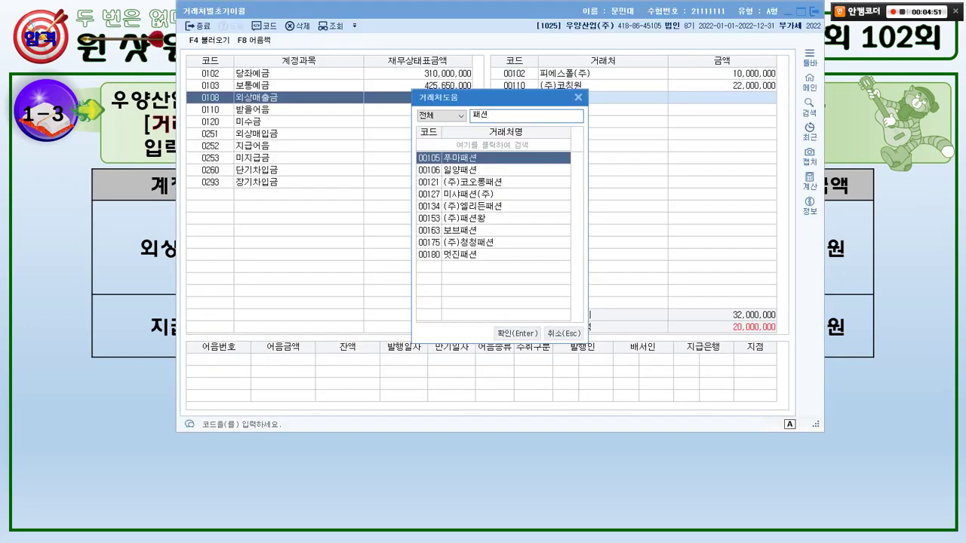
{"action": "key", "text": "Down"}
{"action": "key", "text": "Down"}
{"action": "key", "text": "Down"}
{"action": "key", "text": "Down"}
{"action": "key", "text": "Down"}
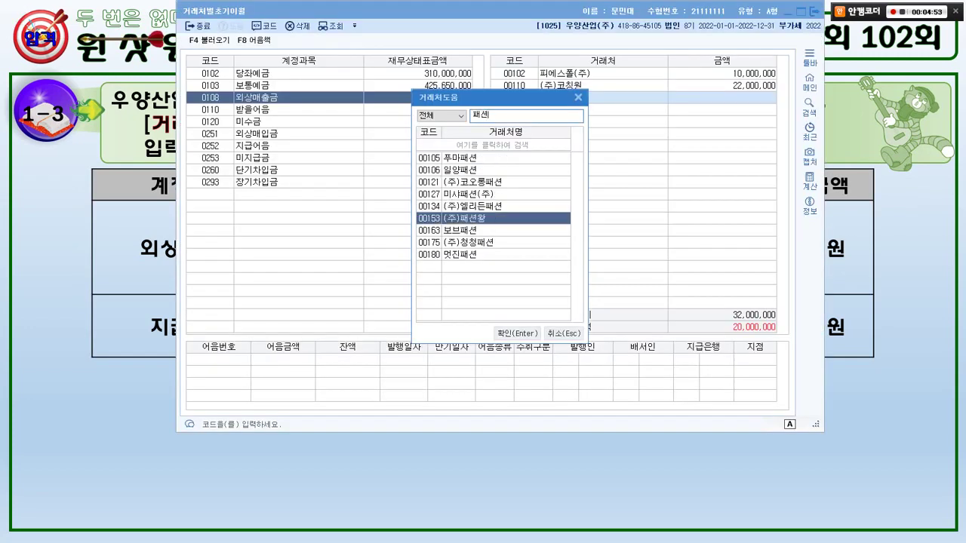
{"action": "key", "text": "Return"}
{"action": "key", "text": "alt+Tab"}
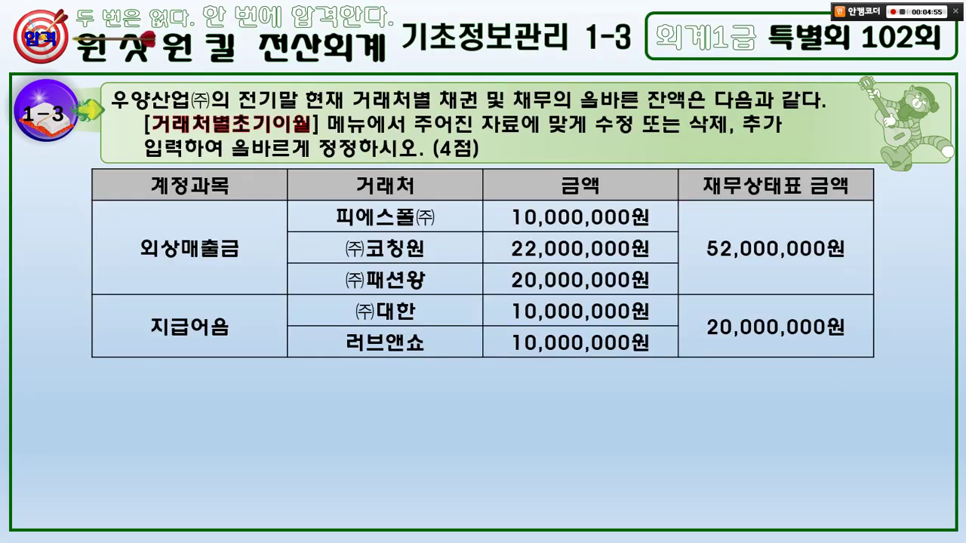
{"action": "key", "text": "alt+Tab"}
{"action": "type", "text": "20000000"}
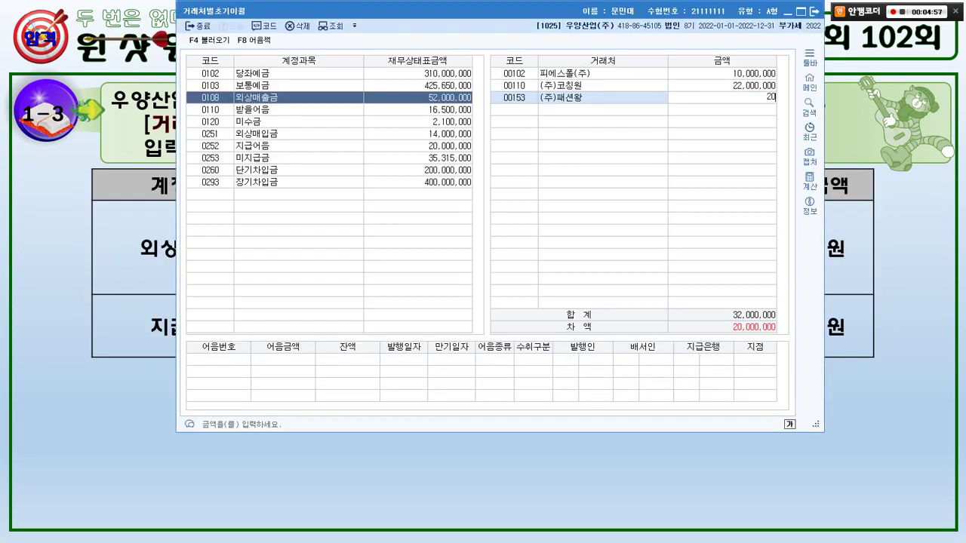
{"action": "key", "text": "Return"}
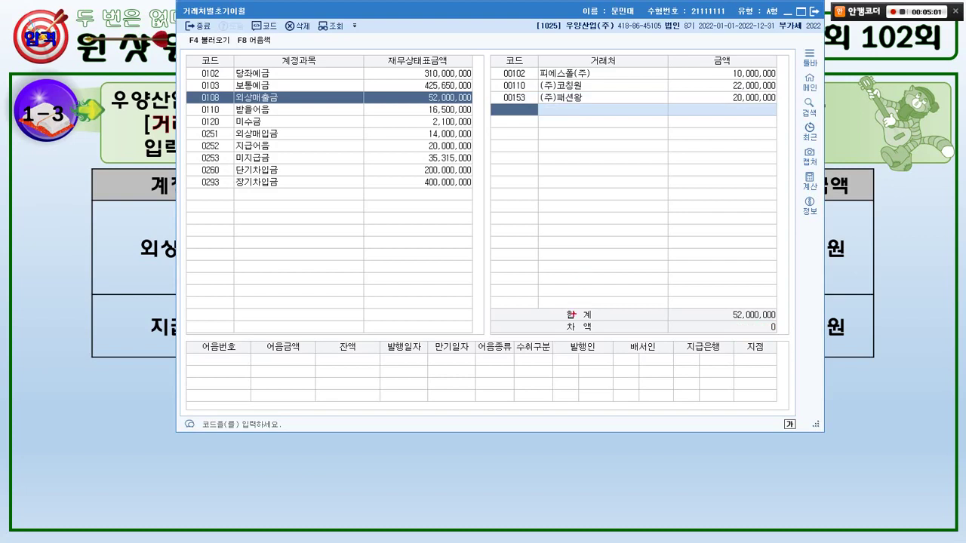
- Highlight the now-zero difference on the 52,000,000 total, then clear the marks
{"action": "left_click_drag", "start_coordinate": [558, 320], "coordinate": [806, 345]}
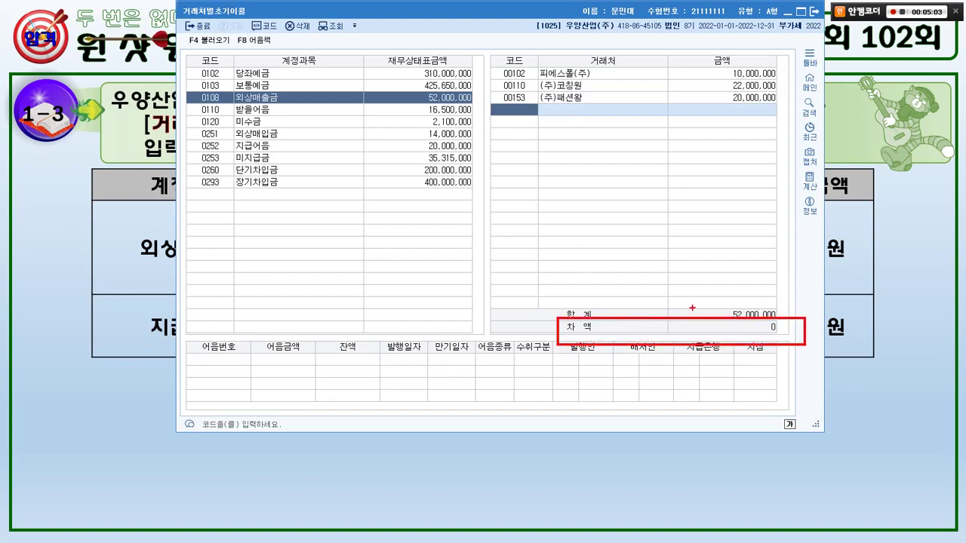
{"action": "mouse_move", "coordinate": [692, 305]}
{"action": "left_mouse_down"}
{"action": "mouse_move", "coordinate": [706, 296]}
{"action": "mouse_move", "coordinate": [774, 349]}
{"action": "left_mouse_up"}
{"action": "left_click_drag", "start_coordinate": [747, 315], "coordinate": [776, 343]}
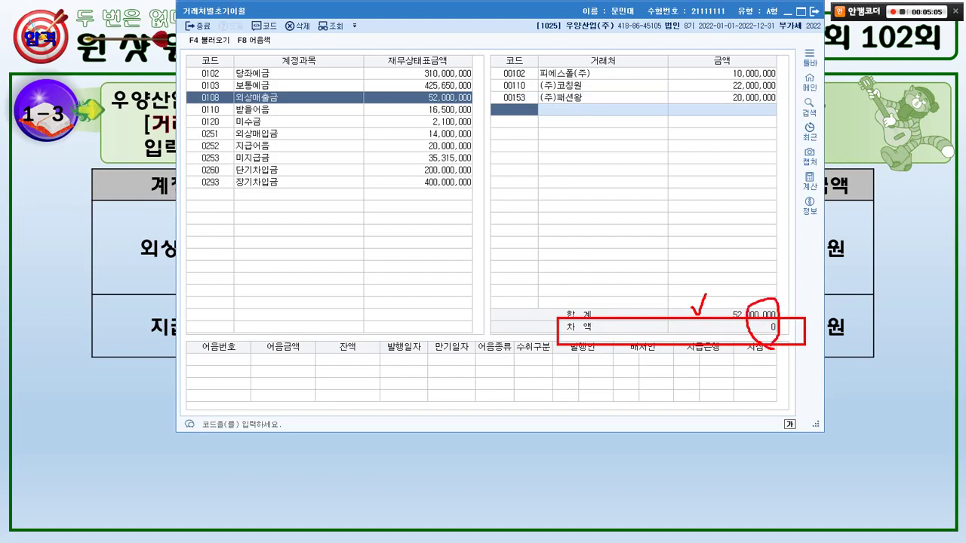
{"action": "mouse_move", "coordinate": [762, 285]}
{"action": "left_mouse_down"}
{"action": "mouse_move", "coordinate": [767, 296]}
{"action": "mouse_move", "coordinate": [778, 282]}
{"action": "left_mouse_up"}
{"action": "key", "text": "Escape"}
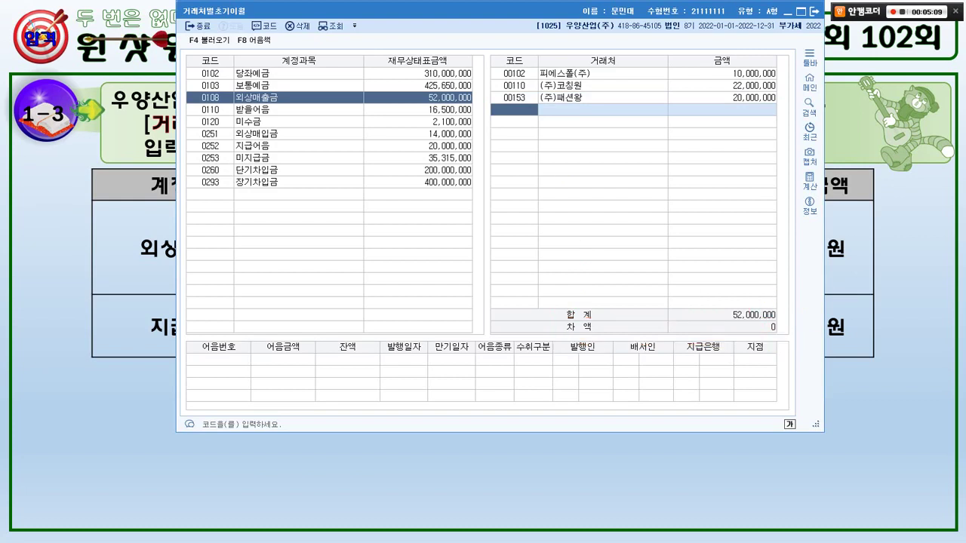